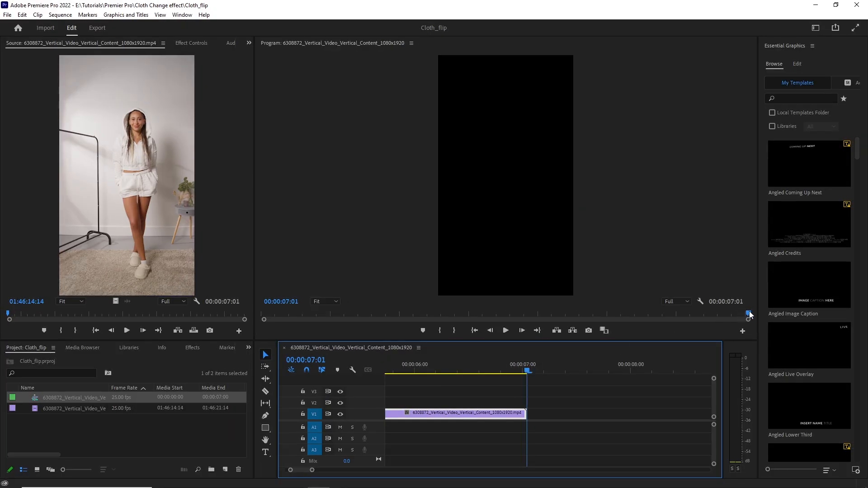
Add a clip marker at 00:00:02:18, where the clothing-change movement starts.
{"action": "left_click", "coordinate": [505, 330]}
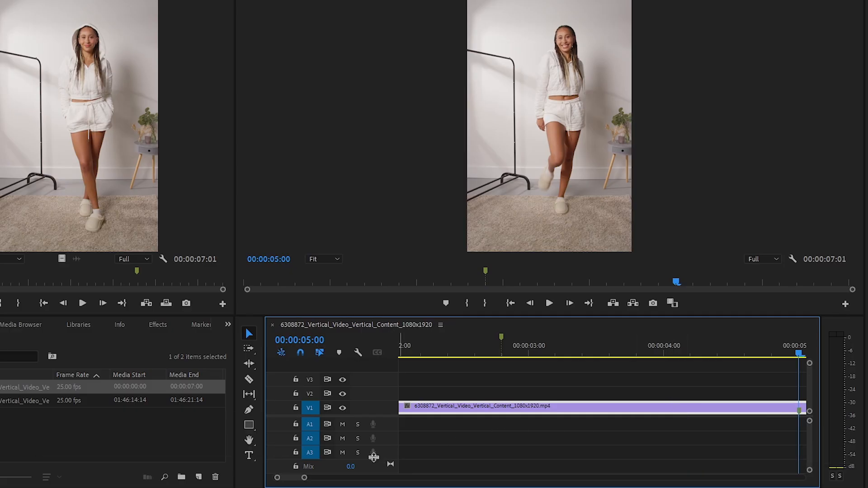
{"action": "left_click_drag", "start_coordinate": [304, 478], "coordinate": [361, 485]}
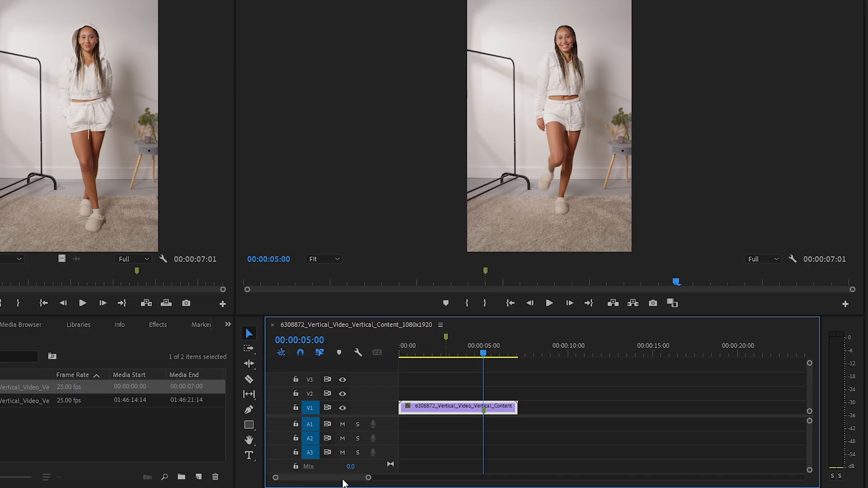
{"action": "left_click_drag", "start_coordinate": [490, 355], "coordinate": [445, 355]}
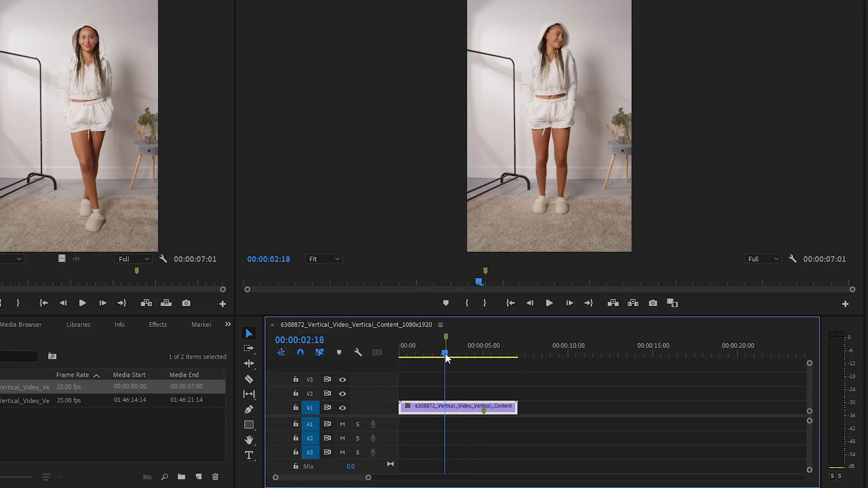
{"action": "key", "text": "m"}
Play and step frame by frame through the movement between the clip's two markers, up to about 00:00:05:01.
{"action": "key", "text": "space"}
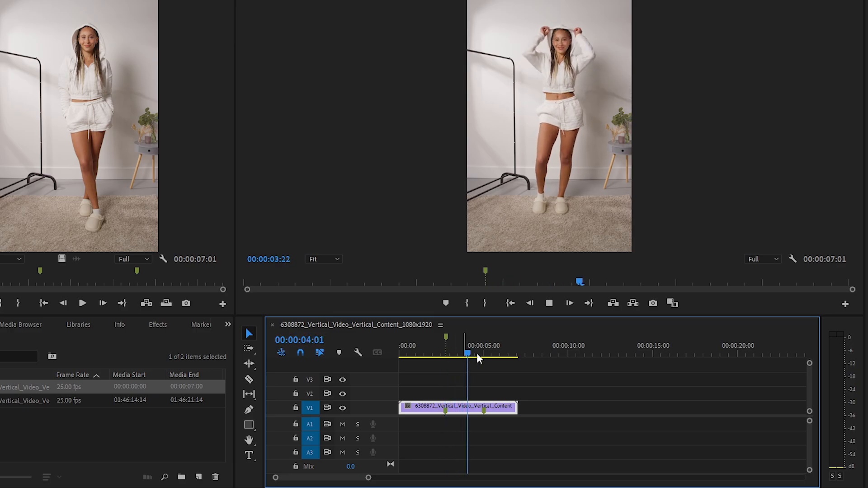
{"action": "key", "text": "space"}
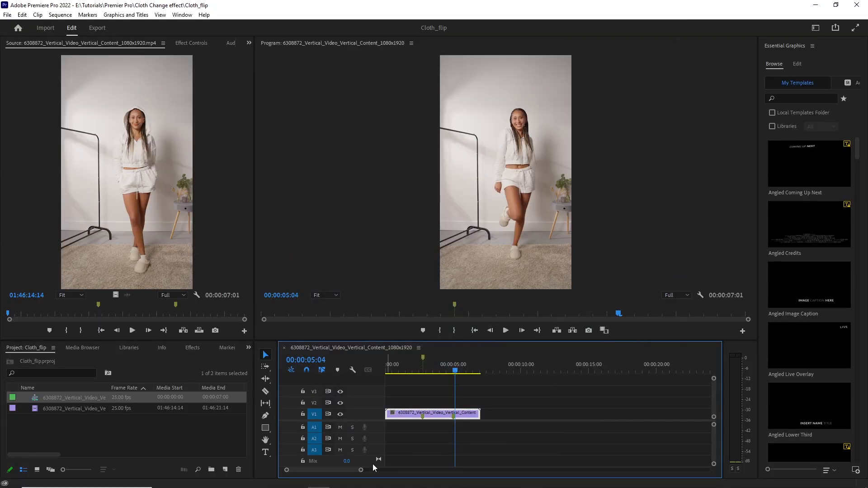
{"action": "left_click_drag", "start_coordinate": [361, 469], "coordinate": [321, 470]}
{"action": "left_click_drag", "start_coordinate": [649, 371], "coordinate": [528, 373]}
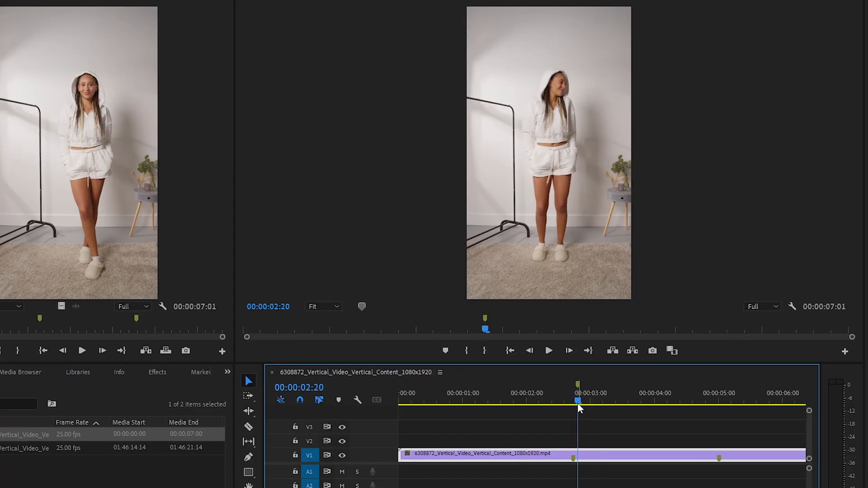
{"action": "key", "text": "Right"}
{"action": "key", "text": "Right"}
{"action": "key", "text": "Right"}
{"action": "key", "text": "Right"}
{"action": "key", "text": "Right"}
{"action": "key", "text": "Right"}
{"action": "key", "text": "Right"}
{"action": "key", "text": "Right"}
{"action": "key", "text": "Right"}
{"action": "key", "text": "Right"}
{"action": "key", "text": "Right"}
{"action": "key", "text": "Right"}
{"action": "key", "text": "Right"}
{"action": "key", "text": "Right"}
{"action": "key", "text": "Right"}
{"action": "key", "text": "Right"}
{"action": "key", "text": "Right"}
{"action": "key", "text": "Right"}
{"action": "key", "text": "Right"}
{"action": "key", "text": "Right"}
{"action": "key", "text": "Right"}
{"action": "key", "text": "Right"}
{"action": "key", "text": "Right"}
{"action": "key", "text": "Right"}
{"action": "key", "text": "Right"}
{"action": "key", "text": "Right"}
{"action": "key", "text": "Right"}
{"action": "key", "text": "Right"}
{"action": "key", "text": "Right"}
{"action": "key", "text": "Right"}
{"action": "key", "text": "Right"}
{"action": "key", "text": "Right"}
{"action": "key", "text": "Right"}
{"action": "key", "text": "Right"}
{"action": "key", "text": "Right"}
{"action": "key", "text": "Right"}
{"action": "key", "text": "Right"}
{"action": "key", "text": "Right"}
{"action": "key", "text": "Right"}
{"action": "key", "text": "Right"}
{"action": "key", "text": "Right"}
{"action": "key", "text": "Right"}
{"action": "key", "text": "Right"}
{"action": "key", "text": "Right"}
{"action": "key", "text": "Right"}
{"action": "key", "text": "Right"}
{"action": "key", "text": "Right"}
{"action": "key", "text": "Right"}
{"action": "key", "text": "Right"}
{"action": "key", "text": "Right"}
{"action": "key", "text": "Right"}
{"action": "key", "text": "Right"}
{"action": "key", "text": "Right"}
{"action": "key", "text": "Right"}
{"action": "key", "text": "Right"}
{"action": "key", "text": "Right"}
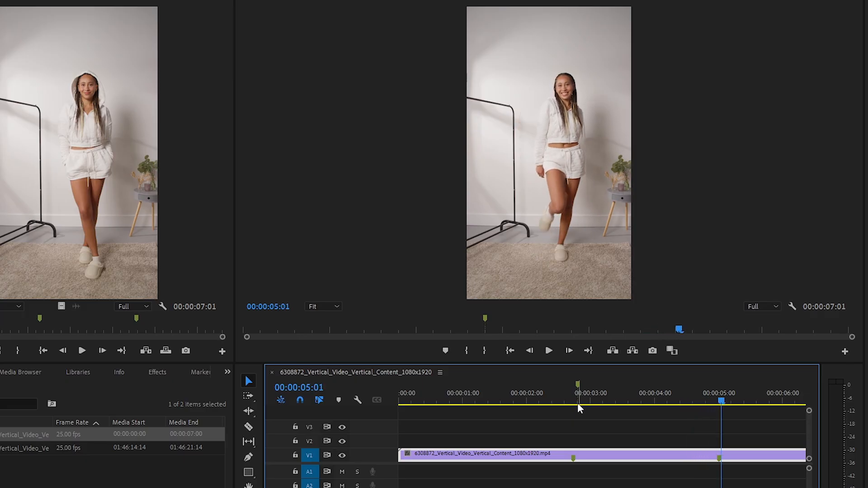
Export the frame at 00:00:02:18 as a JPEG still into the Frame_shot folder.
{"action": "left_click_drag", "start_coordinate": [723, 401], "coordinate": [527, 405]}
{"action": "key", "text": "equal"}
{"action": "key", "text": "minus"}
{"action": "key", "text": "minus"}
{"action": "key", "text": "minus"}
{"action": "left_click_drag", "start_coordinate": [612, 401], "coordinate": [686, 405]}
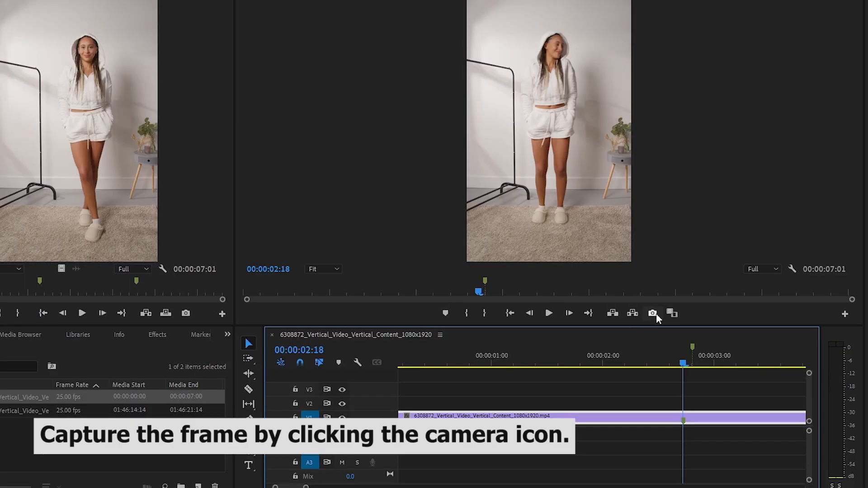
{"action": "left_click", "coordinate": [653, 351]}
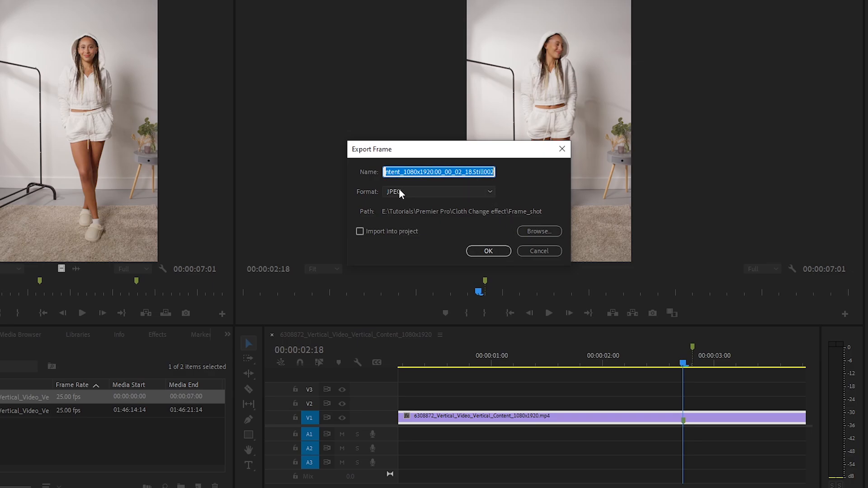
{"action": "left_click", "coordinate": [538, 231]}
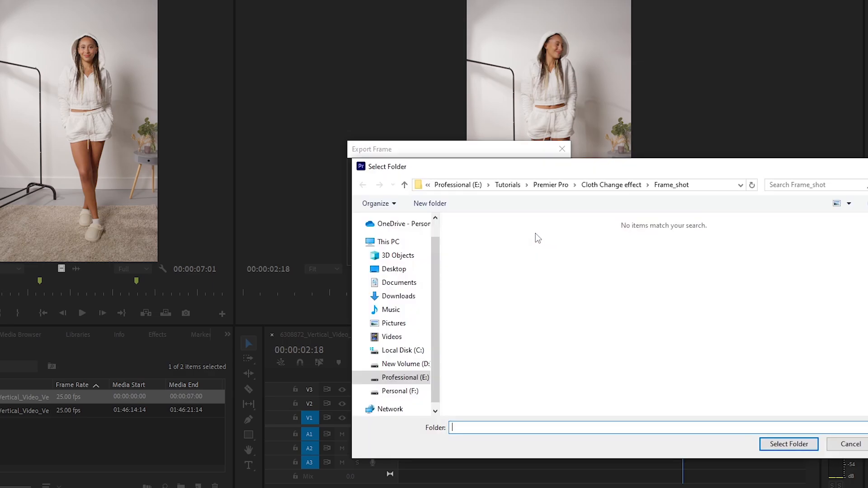
{"action": "left_click", "coordinate": [789, 444]}
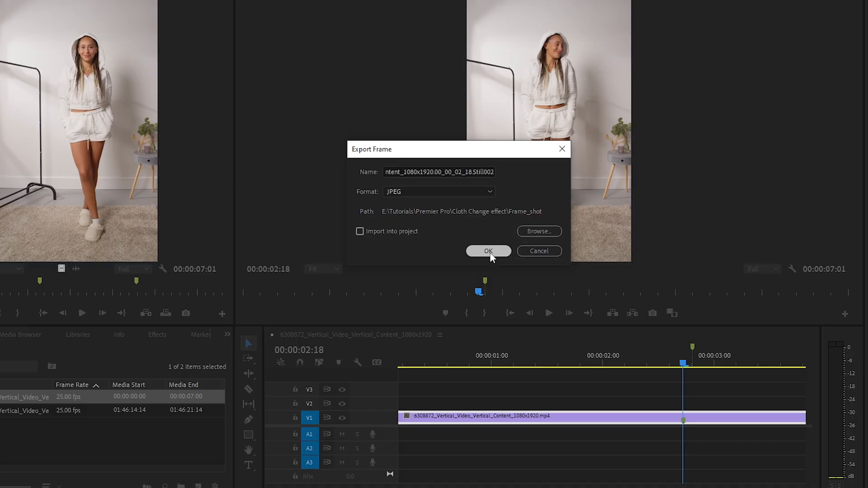
{"action": "left_click", "coordinate": [489, 252]}
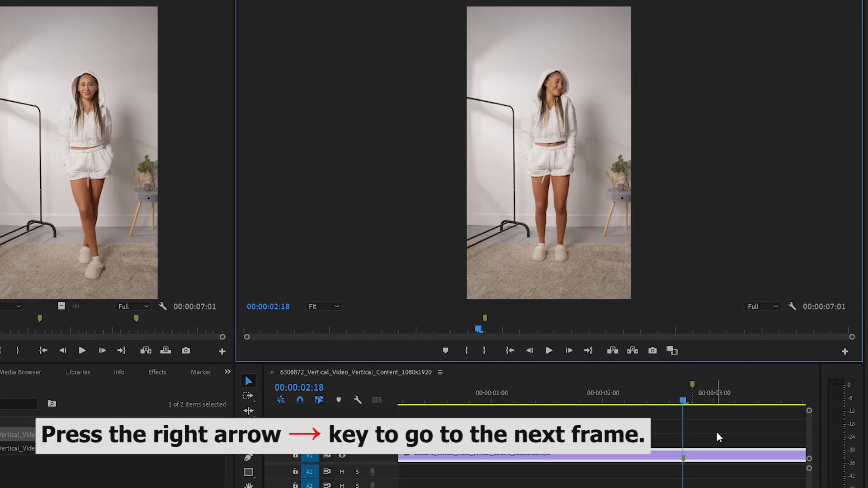
Mark the next frame, 00:00:02:19, on the clip and export it as a JPEG still.
{"action": "key", "text": "Right"}
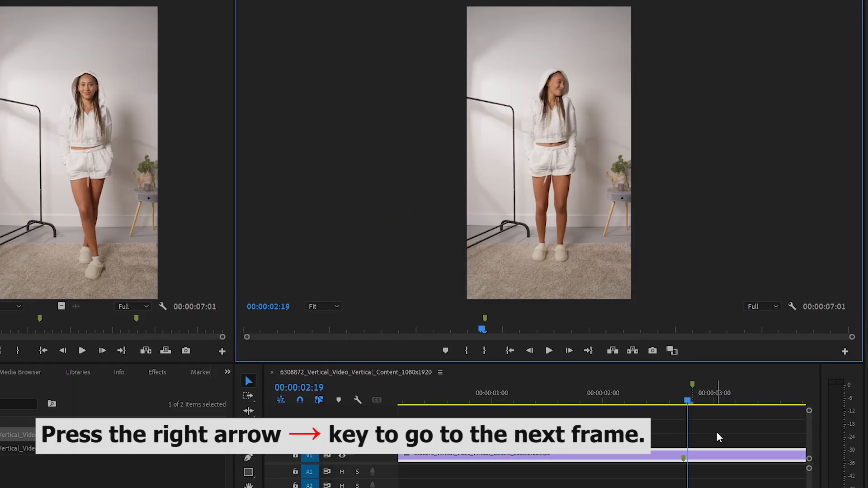
{"action": "key", "text": "m"}
{"action": "key", "text": "ctrl+z"}
{"action": "left_click", "coordinate": [686, 460]}
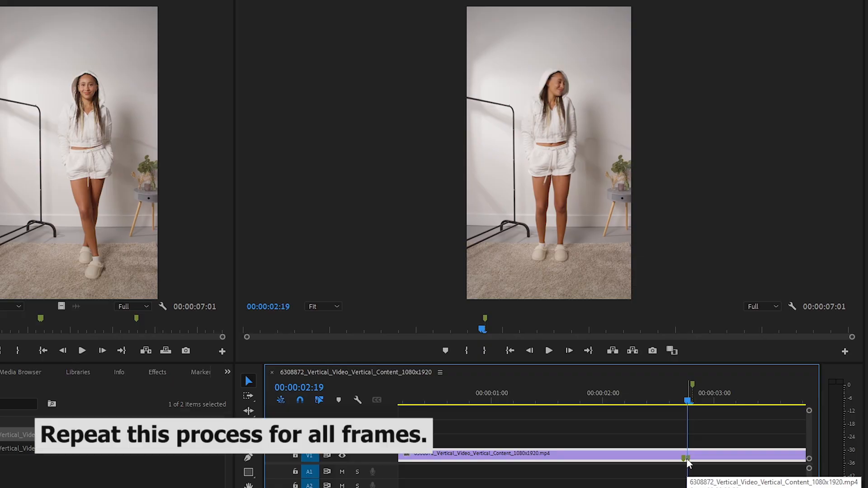
{"action": "left_click", "coordinate": [652, 351]}
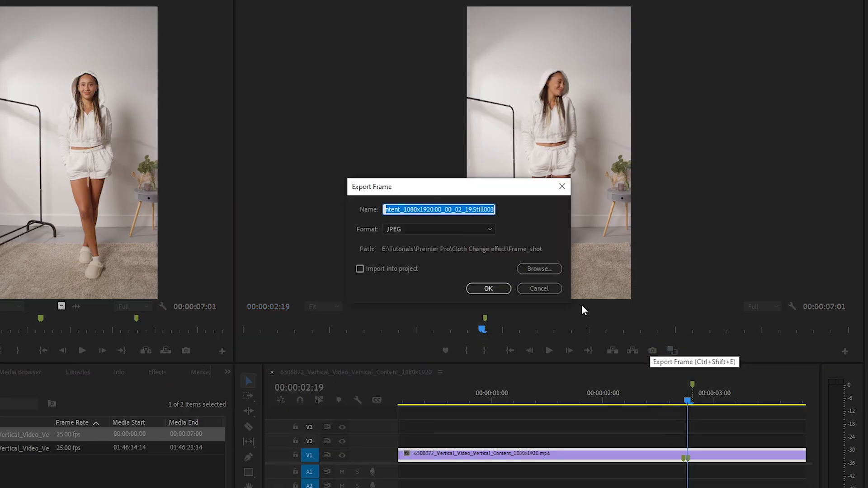
{"action": "left_click", "coordinate": [486, 288]}
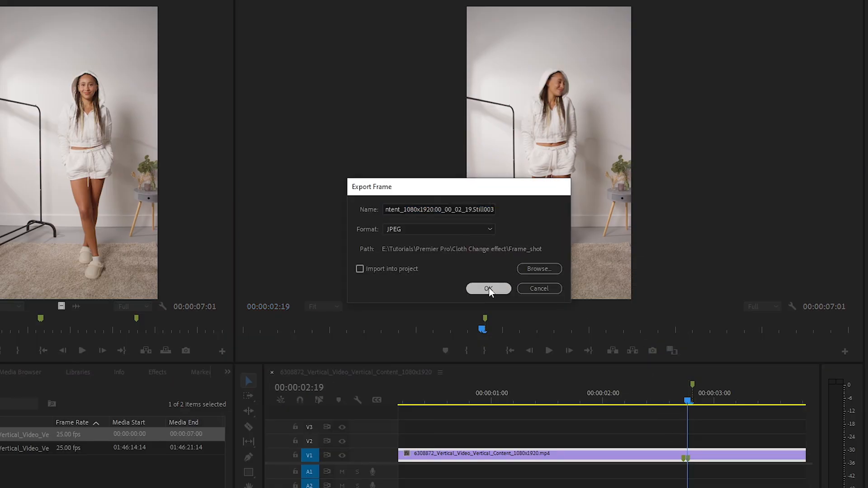
Export the frame at 00:00:02:20 as a JPEG still and mark it on the clip.
{"action": "left_click", "coordinate": [692, 406]}
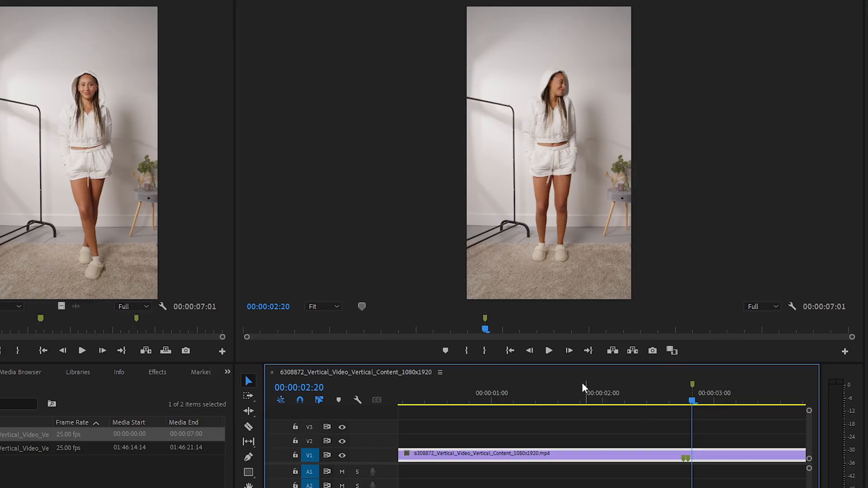
{"action": "left_click", "coordinate": [654, 351]}
{"action": "left_click", "coordinate": [492, 289]}
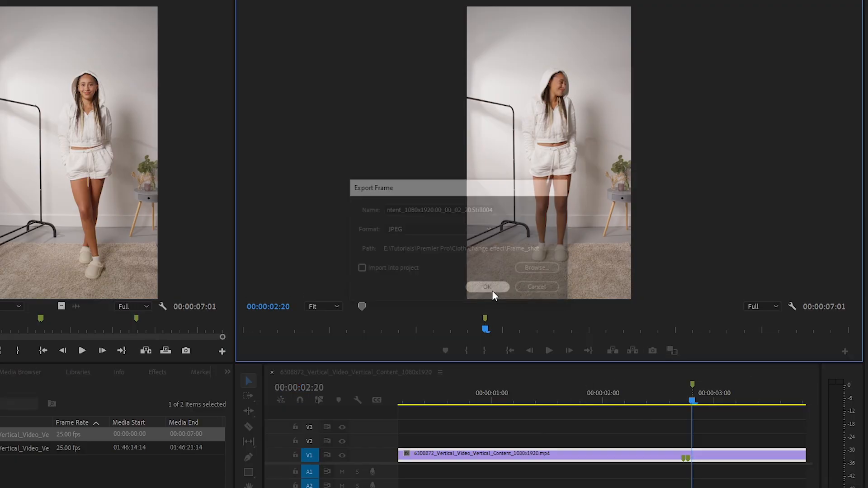
{"action": "left_click", "coordinate": [694, 465]}
{"action": "key", "text": "m"}
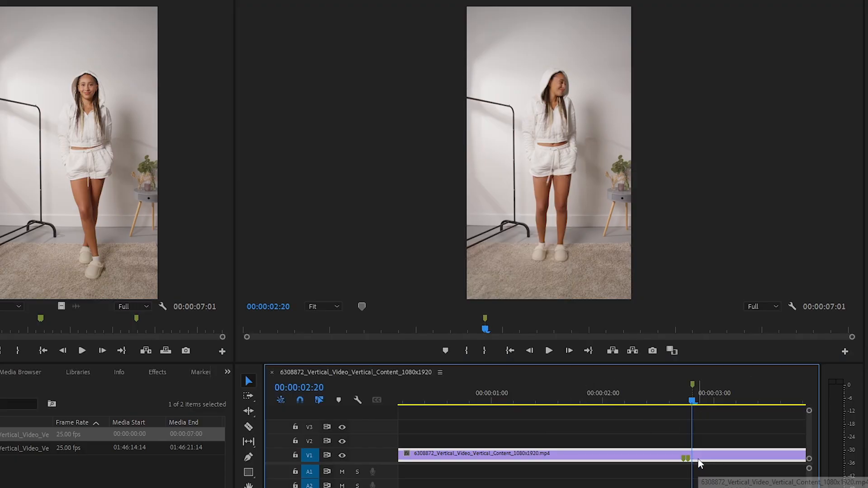
Export the frame at 00:00:02:21 as a JPEG still and mark it on the clip.
{"action": "key", "text": "Right"}
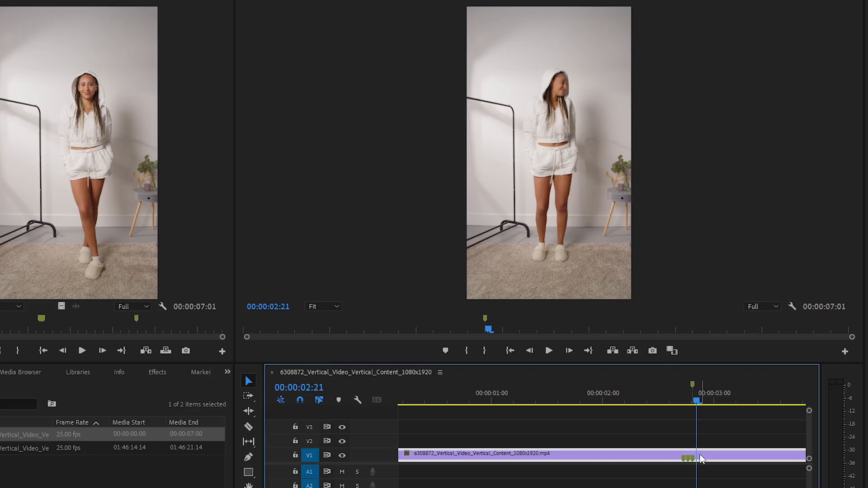
{"action": "left_click", "coordinate": [652, 351]}
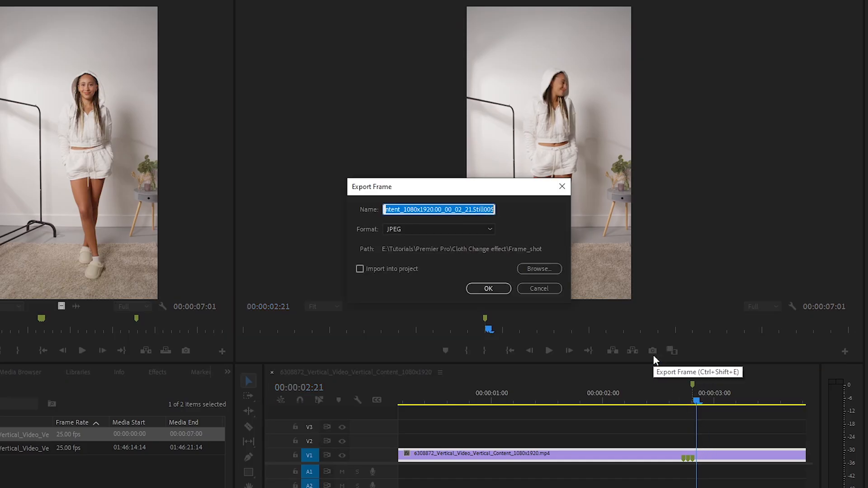
{"action": "left_click", "coordinate": [491, 287]}
{"action": "left_click", "coordinate": [699, 461]}
{"action": "key", "text": "m"}
Export the frame at 00:00:02:22 as a JPEG still and add a marker there.
{"action": "key", "text": "Right"}
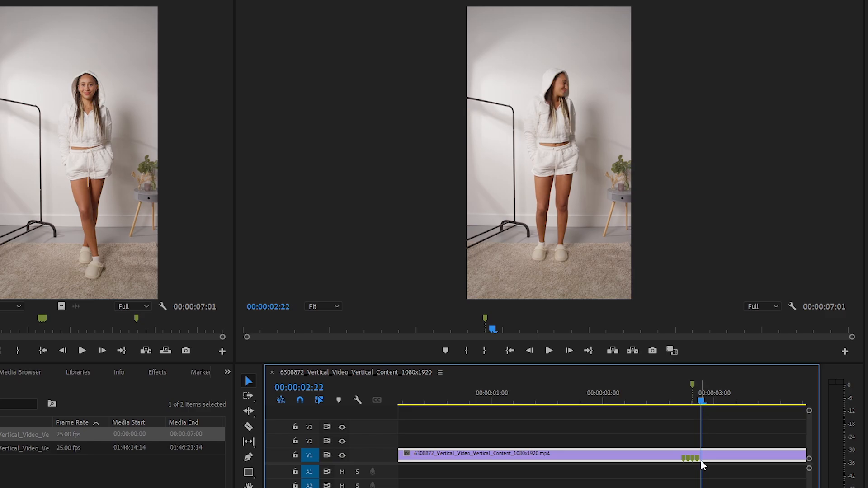
{"action": "left_click", "coordinate": [652, 351]}
{"action": "left_click", "coordinate": [489, 287]}
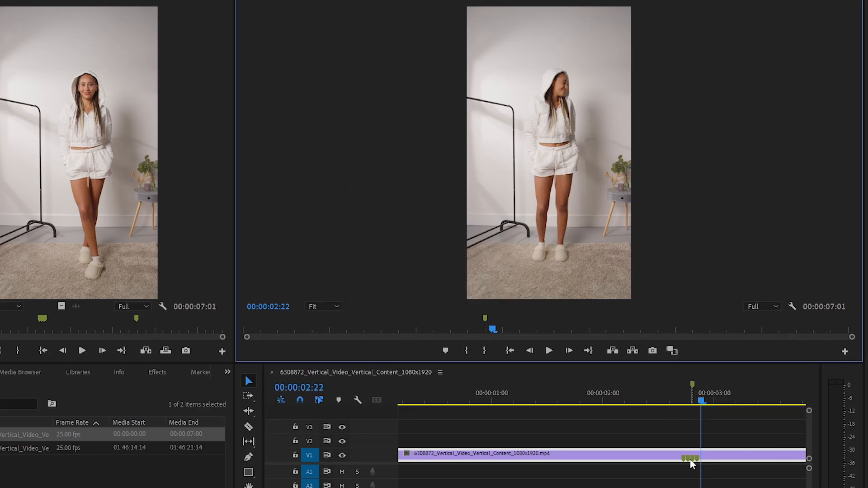
{"action": "left_click", "coordinate": [701, 459]}
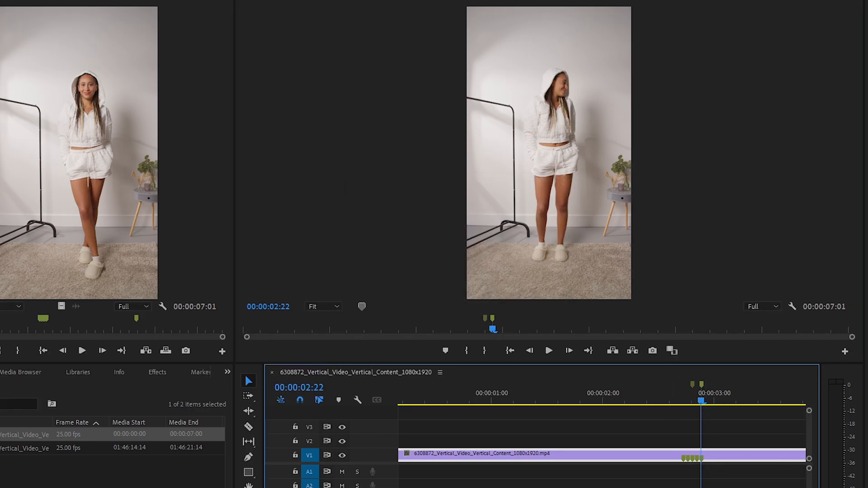
Mark the frame at 00:00:02:23 on the clip and export it as a JPEG still.
{"action": "key", "text": "="}
{"action": "key", "text": "="}
{"action": "key", "text": "="}
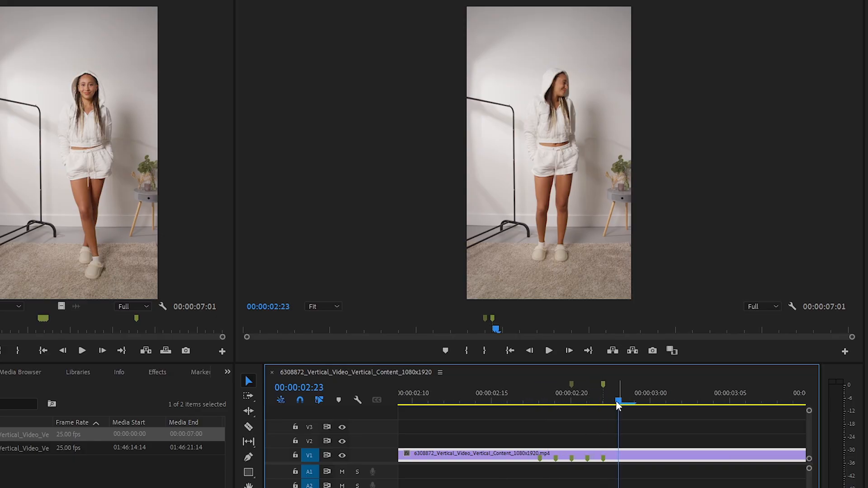
{"action": "key", "text": "m"}
{"action": "left_click", "coordinate": [653, 350]}
{"action": "key", "text": "Return"}
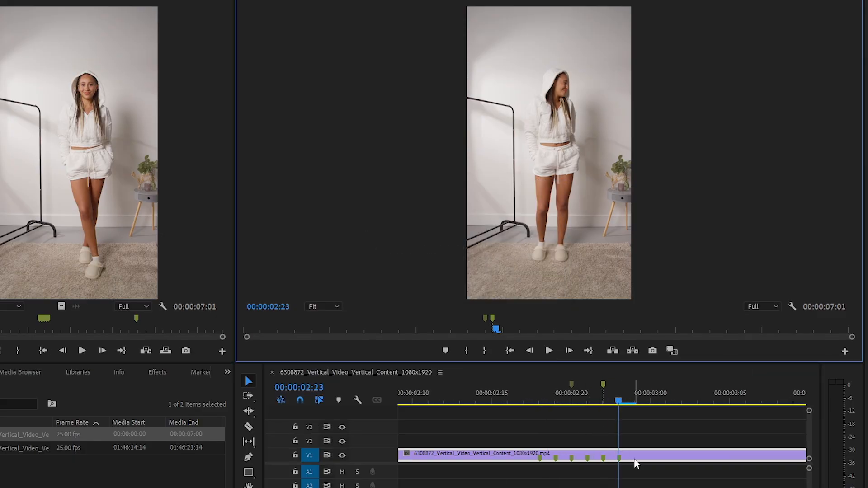
Mark and export the next two frames, 00:00:02:24 and 00:00:03:00, as JPEG stills.
{"action": "key", "text": "Right"}
{"action": "key", "text": "m"}
{"action": "left_click", "coordinate": [635, 460]}
{"action": "left_click", "coordinate": [653, 351]}
{"action": "key", "text": "Return"}
{"action": "key", "text": "Right"}
{"action": "key", "text": "m"}
{"action": "left_click", "coordinate": [652, 351]}
{"action": "key", "text": "Return"}
Mark and export the frames at 00:00:03:01 and 00:00:03:02 as JPEG stills.
{"action": "key", "text": "Right"}
{"action": "key", "text": "m"}
{"action": "left_click", "coordinate": [653, 351]}
{"action": "key", "text": "Return"}
{"action": "key", "text": "Right"}
{"action": "key", "text": "m"}
{"action": "left_click", "coordinate": [652, 351]}
{"action": "key", "text": "Return"}
Mark and export the frames at 00:00:03:03 and 00:00:03:04 as JPEG stills.
{"action": "key", "text": "Right"}
{"action": "left_click", "coordinate": [699, 458]}
{"action": "key", "text": "m"}
{"action": "left_click", "coordinate": [653, 350]}
{"action": "left_click", "coordinate": [489, 289]}
{"action": "key", "text": "Right"}
{"action": "key", "text": "m"}
{"action": "left_click", "coordinate": [712, 459]}
Mark and export the frames at 00:00:03:05 and 00:00:03:06 as JPEG stills.
{"action": "key", "text": "m"}
{"action": "left_click", "coordinate": [653, 351]}
{"action": "left_click", "coordinate": [489, 289]}
{"action": "key", "text": "Right"}
{"action": "left_click", "coordinate": [732, 461]}
{"action": "key", "text": "m"}
{"action": "left_click", "coordinate": [653, 351]}
{"action": "left_click", "coordinate": [488, 288]}
{"action": "left_click", "coordinate": [738, 460]}
{"action": "key", "text": "Right"}
Mark and export the frames at 00:00:03:07 and 00:00:03:08 as JPEG stills.
{"action": "key", "text": "m"}
{"action": "left_click", "coordinate": [653, 351]}
{"action": "left_click", "coordinate": [488, 289]}
{"action": "key", "text": "Right"}
{"action": "key", "text": "m"}
{"action": "left_click", "coordinate": [766, 456]}
{"action": "left_click", "coordinate": [653, 351]}
{"action": "left_click", "coordinate": [488, 289]}
{"action": "key", "text": "Right"}
{"action": "left_click", "coordinate": [779, 460]}
Mark the frame at 00:00:03:09 on the clip and export it as a JPEG still.
{"action": "key", "text": "m"}
{"action": "left_click", "coordinate": [653, 351]}
{"action": "left_click", "coordinate": [489, 289]}
{"action": "key", "text": "Right"}
{"action": "left_click", "coordinate": [794, 457]}
Mark and export the frames at 00:00:03:10 and 00:00:03:11 as JPEG stills.
{"action": "key", "text": "m"}
{"action": "left_click", "coordinate": [653, 351]}
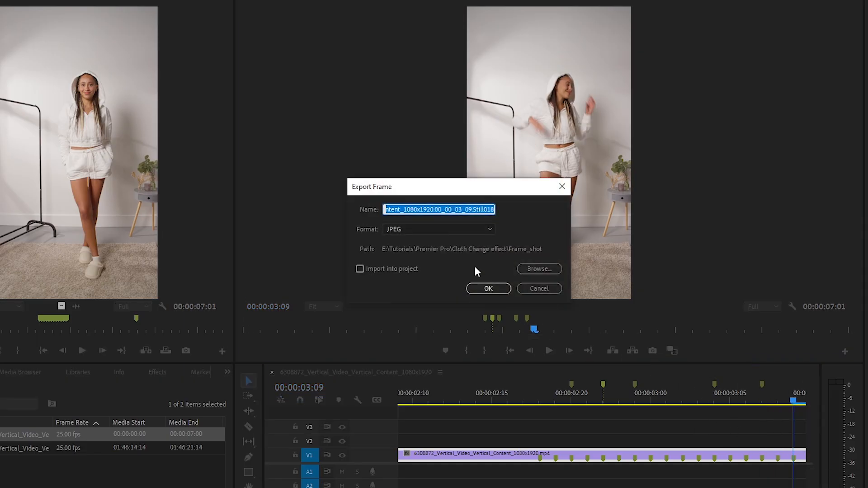
{"action": "left_click", "coordinate": [488, 288]}
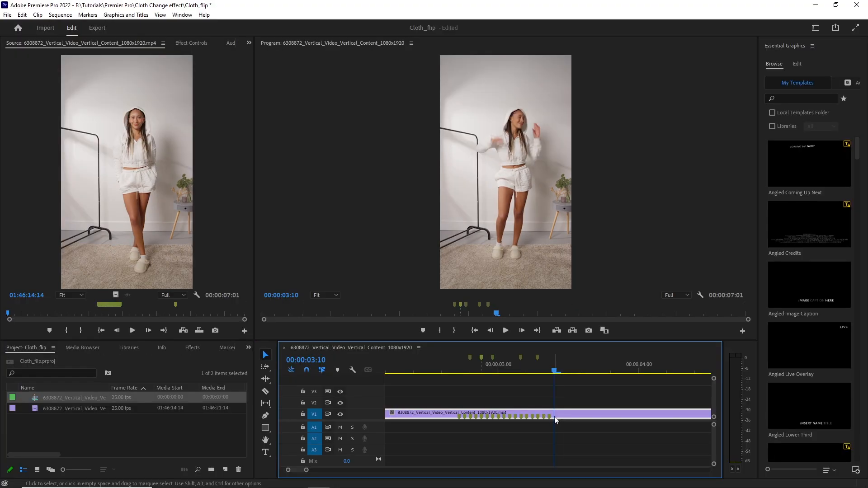
{"action": "key", "text": "m"}
{"action": "left_click", "coordinate": [589, 330]}
{"action": "left_click", "coordinate": [457, 284]}
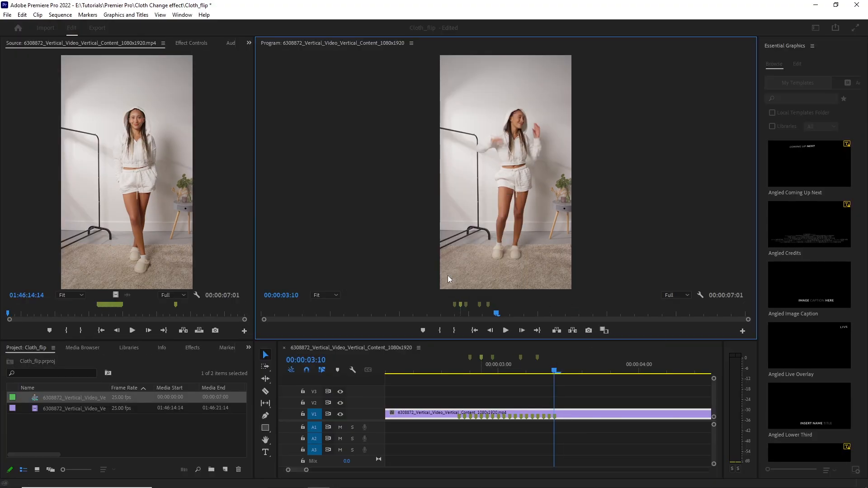
{"action": "key", "text": "Right"}
{"action": "left_click", "coordinate": [561, 417]}
{"action": "key", "text": "m"}
{"action": "left_click", "coordinate": [588, 331]}
{"action": "left_click", "coordinate": [457, 284]}
Mark and export the frames from 00:00:03:12 to 00:00:03:14 as JPEG stills.
{"action": "key", "text": "Right"}
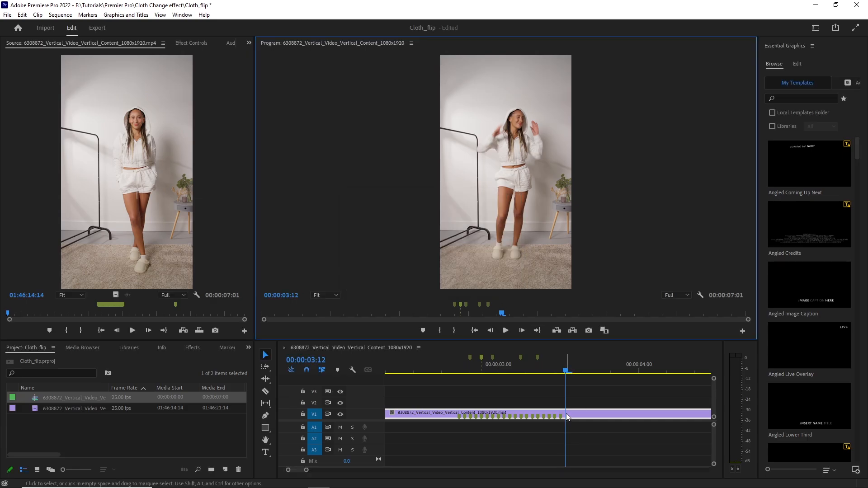
{"action": "key", "text": "Right"}
{"action": "left_click", "coordinate": [572, 417]}
{"action": "key", "text": "m"}
{"action": "left_click", "coordinate": [588, 331]}
{"action": "left_click", "coordinate": [464, 283]}
{"action": "key", "text": "Right"}
{"action": "key", "text": "m"}
{"action": "left_click", "coordinate": [575, 417]}
{"action": "key", "text": "m"}
{"action": "left_click", "coordinate": [588, 331]}
{"action": "left_click", "coordinate": [463, 284]}
Mark the frame at 00:00:03:15 on the clip and export it as a JPEG still.
{"action": "left_click", "coordinate": [586, 419]}
{"action": "key", "text": "Right"}
{"action": "key", "text": "m"}
{"action": "left_click", "coordinate": [589, 330]}
{"action": "left_click", "coordinate": [461, 283]}
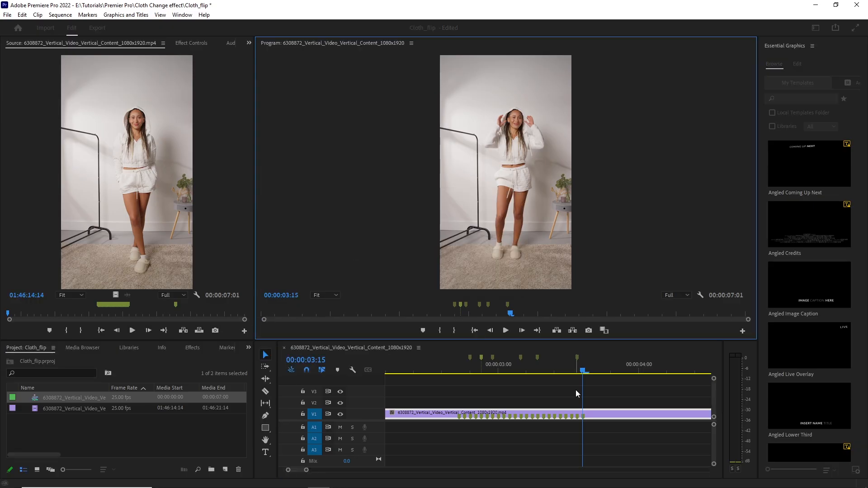
Mark the frames at 00:00:03:16 and 00:00:03:17 on the clip and export them as JPEG stills.
{"action": "key", "text": "Right"}
{"action": "left_click", "coordinate": [588, 417]}
{"action": "key", "text": "m"}
{"action": "left_click", "coordinate": [589, 330]}
{"action": "left_click", "coordinate": [462, 284]}
{"action": "left_click", "coordinate": [596, 418]}
{"action": "key", "text": "m"}
{"action": "left_click", "coordinate": [589, 331]}
{"action": "left_click", "coordinate": [460, 282]}
Mark the frames at 00:00:03:18 and 00:00:03:19 on the clip and export them as JPEG stills.
{"action": "key", "text": "Right"}
{"action": "left_click", "coordinate": [603, 419]}
{"action": "key", "text": "m"}
{"action": "left_click", "coordinate": [588, 330]}
{"action": "left_click", "coordinate": [458, 281]}
{"action": "key", "text": "Right"}
{"action": "left_click", "coordinate": [608, 417]}
{"action": "key", "text": "m"}
{"action": "left_click", "coordinate": [589, 330]}
{"action": "left_click", "coordinate": [459, 281]}
Mark the frames at 00:00:03:20 and 00:00:03:21 on the clip and export them as JPEG stills.
{"action": "key", "text": "Right"}
{"action": "left_click", "coordinate": [611, 417]}
{"action": "key", "text": "m"}
{"action": "left_click", "coordinate": [588, 330]}
{"action": "left_click", "coordinate": [460, 281]}
{"action": "key", "text": "Right"}
{"action": "key", "text": "m"}
{"action": "left_click", "coordinate": [589, 331]}
{"action": "left_click", "coordinate": [459, 281]}
Mark and export each frame from 00:00:03:22 to 00:00:03:24 as a JPEG still.
{"action": "key", "text": "Right"}
{"action": "left_click", "coordinate": [628, 418]}
{"action": "key", "text": "m"}
{"action": "left_click", "coordinate": [588, 331]}
{"action": "left_click", "coordinate": [459, 281]}
{"action": "key", "text": "Right"}
{"action": "left_click", "coordinate": [628, 419]}
{"action": "key", "text": "m"}
Mark and export each frame from 00:00:04:00 to 00:00:04:03 as a JPEG still.
{"action": "key", "text": "m"}
{"action": "left_click", "coordinate": [558, 416]}
{"action": "left_click", "coordinate": [589, 330]}
{"action": "left_click", "coordinate": [459, 281]}
{"action": "key", "text": "Right"}
{"action": "left_click", "coordinate": [560, 417]}
{"action": "key", "text": "m"}
{"action": "left_click", "coordinate": [588, 330]}
{"action": "key", "text": "m"}
{"action": "left_click", "coordinate": [563, 417]}
{"action": "left_click", "coordinate": [589, 330]}
{"action": "left_click", "coordinate": [459, 281]}
{"action": "key", "text": "Right"}
{"action": "left_click", "coordinate": [565, 417]}
Mark the frames at 00:00:04:04 and 00:00:04:05 on the clip and export them as JPEG stills.
{"action": "key", "text": "m"}
{"action": "left_click", "coordinate": [589, 331]}
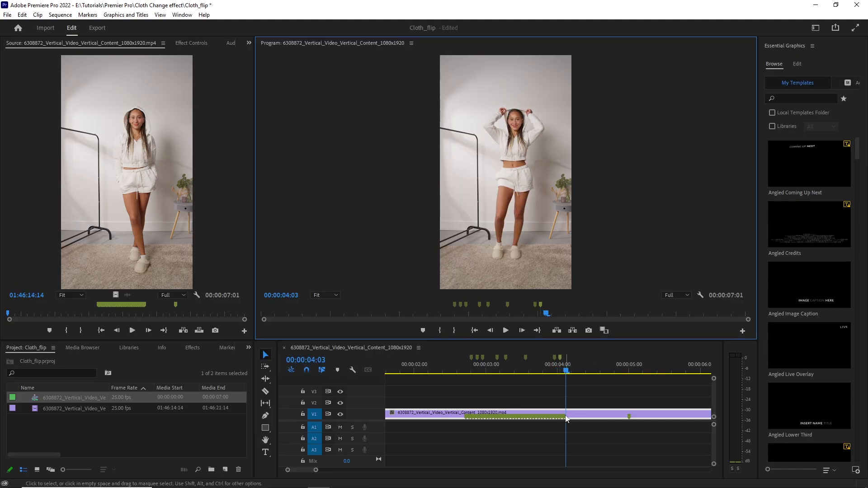
{"action": "left_click", "coordinate": [589, 330]}
{"action": "left_click", "coordinate": [460, 281]}
{"action": "key", "text": "Right"}
{"action": "left_click", "coordinate": [571, 418]}
{"action": "key", "text": "m"}
{"action": "left_click", "coordinate": [589, 331]}
{"action": "left_click", "coordinate": [460, 282]}
{"action": "key", "text": "Right"}
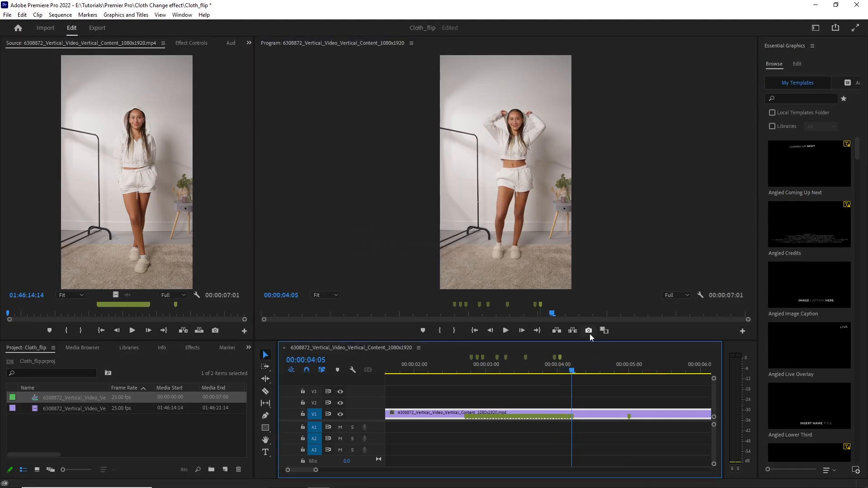
Mark and export the frames at 00:00:04:06 and 00:00:04:07 as JPEG stills.
{"action": "key", "text": "m"}
{"action": "left_click", "coordinate": [589, 331]}
{"action": "left_click", "coordinate": [459, 281]}
{"action": "key", "text": "Right"}
{"action": "left_click", "coordinate": [578, 419]}
Mark and export each frame from 00:00:04:08 to 00:00:04:10 as a JPEG still.
{"action": "key", "text": "m"}
{"action": "left_click", "coordinate": [589, 331]}
{"action": "left_click", "coordinate": [458, 282]}
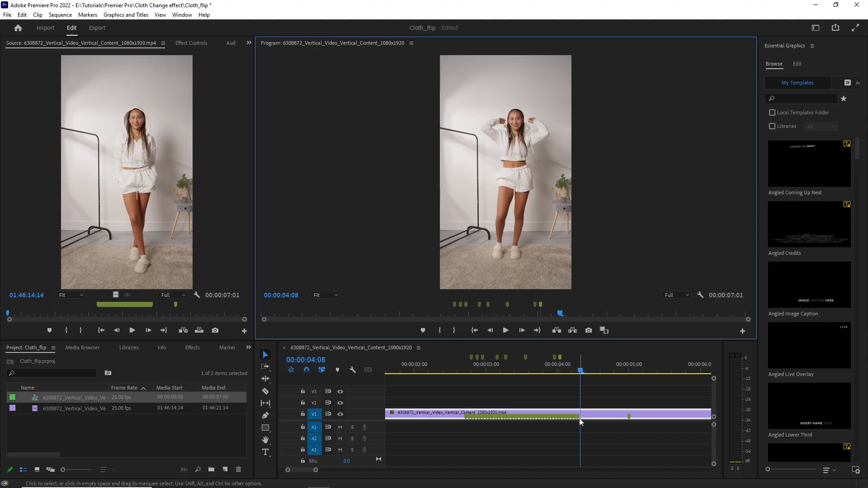
{"action": "key", "text": "Right"}
{"action": "left_click", "coordinate": [583, 419]}
{"action": "key", "text": "m"}
{"action": "left_click", "coordinate": [589, 331]}
{"action": "left_click", "coordinate": [460, 282]}
{"action": "key", "text": "Right"}
{"action": "left_click", "coordinate": [587, 419]}
Mark and export each frame from 00:00:04:11 to 00:00:04:15 as a JPEG still.
{"action": "key", "text": "m"}
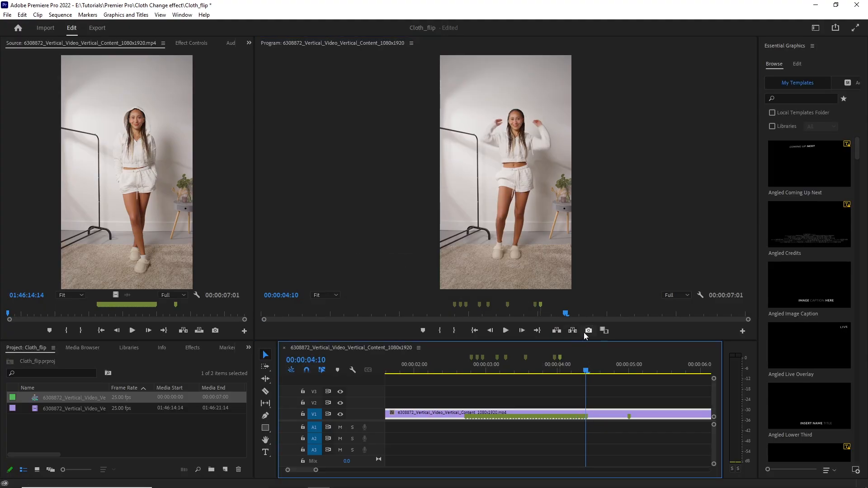
{"action": "left_click", "coordinate": [588, 331]}
{"action": "left_click", "coordinate": [460, 281]}
{"action": "key", "text": "Right"}
{"action": "key", "text": "Right"}
{"action": "left_click", "coordinate": [585, 412]}
{"action": "key", "text": "m"}
{"action": "key", "text": "Right"}
{"action": "left_click", "coordinate": [587, 412]}
{"action": "key", "text": "m"}
{"action": "left_click", "coordinate": [589, 331]}
{"action": "left_click", "coordinate": [459, 281]}
{"action": "key", "text": "Right"}
{"action": "left_click", "coordinate": [595, 412]}
Mark and export each frame from 00:00:04:16 to 00:00:04:18 as a JPEG still.
{"action": "key", "text": "m"}
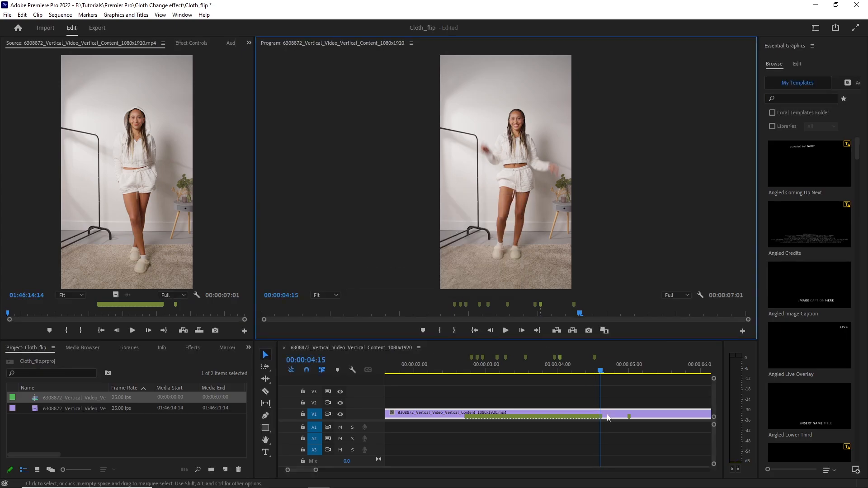
{"action": "left_click", "coordinate": [460, 281]}
{"action": "key", "text": "Right"}
{"action": "left_click", "coordinate": [597, 412]}
{"action": "key", "text": "m"}
{"action": "left_click", "coordinate": [589, 331]}
{"action": "left_click", "coordinate": [459, 281]}
{"action": "key", "text": "Right"}
{"action": "left_click", "coordinate": [615, 418]}
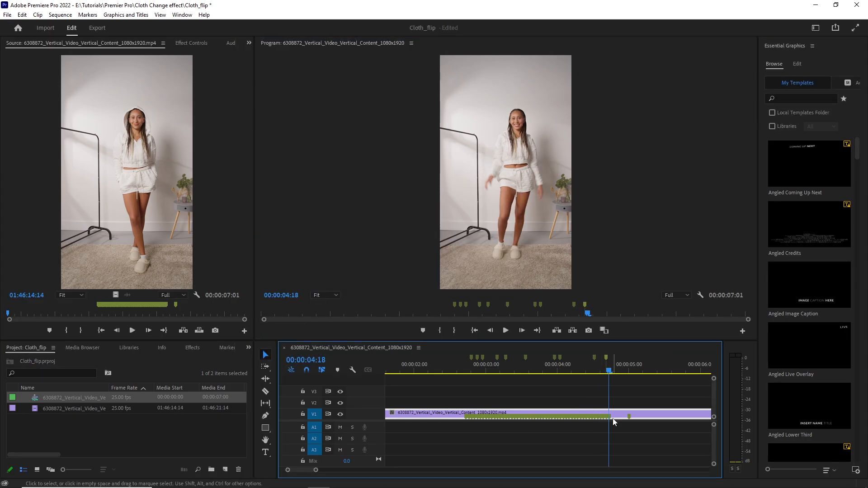
{"action": "left_click", "coordinate": [615, 413]}
Mark and export the frames at 00:00:04:19 and 00:00:04:20 as JPEG stills.
{"action": "key", "text": "m"}
{"action": "left_click", "coordinate": [589, 331]}
{"action": "left_click", "coordinate": [460, 282]}
{"action": "key", "text": "Right"}
{"action": "left_click", "coordinate": [617, 414]}
{"action": "key", "text": "m"}
{"action": "left_click", "coordinate": [589, 330]}
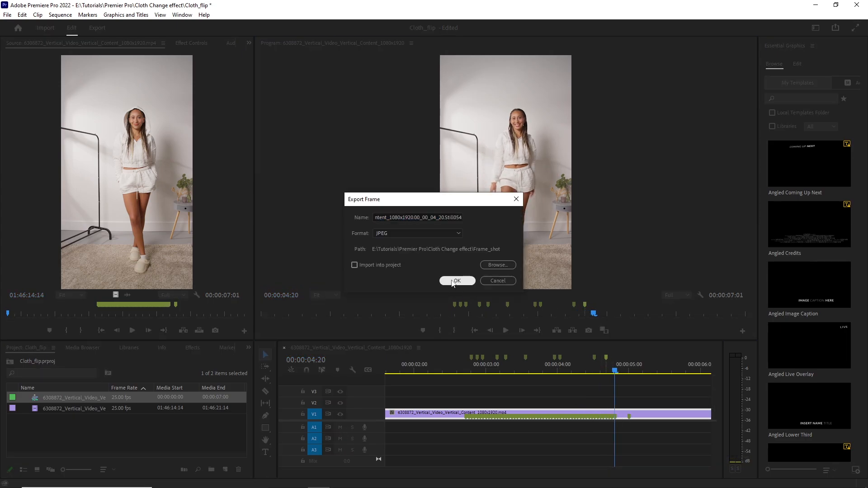
Mark the frame at 00:00:04:21 on the clip and export it as a JPEG still.
{"action": "key", "text": "m"}
{"action": "left_click", "coordinate": [589, 330]}
{"action": "key", "text": "Return"}
{"action": "key", "text": "Right"}
{"action": "left_click", "coordinate": [620, 412]}
Mark and export the remaining frames from 00:00:04:22 to 00:00:05:00 as JPEG stills.
{"action": "key", "text": "m"}
{"action": "left_click", "coordinate": [588, 331]}
{"action": "key", "text": "Return"}
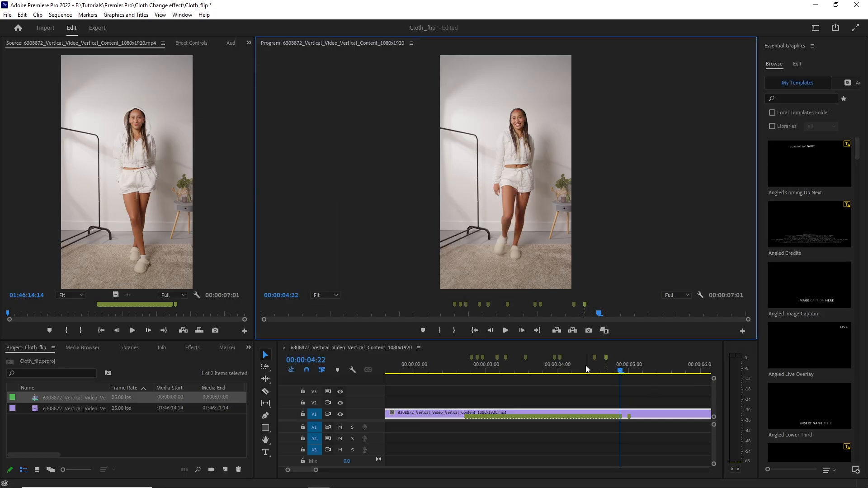
{"action": "left_click", "coordinate": [624, 411]}
{"action": "key", "text": "m"}
{"action": "left_click", "coordinate": [589, 331]}
{"action": "key", "text": "Right"}
{"action": "left_click", "coordinate": [626, 411]}
{"action": "key", "text": "m"}
{"action": "left_click", "coordinate": [588, 331]}
Play and scrub through the marked part of the sequence, and check the exported stills in the Frame_shot folder.
{"action": "left_click", "coordinate": [505, 331]}
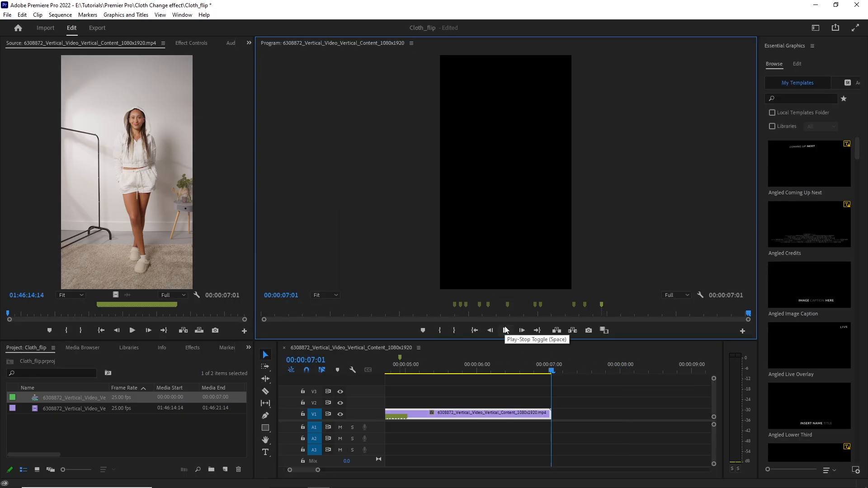
{"action": "left_click_drag", "start_coordinate": [302, 471], "coordinate": [308, 470]}
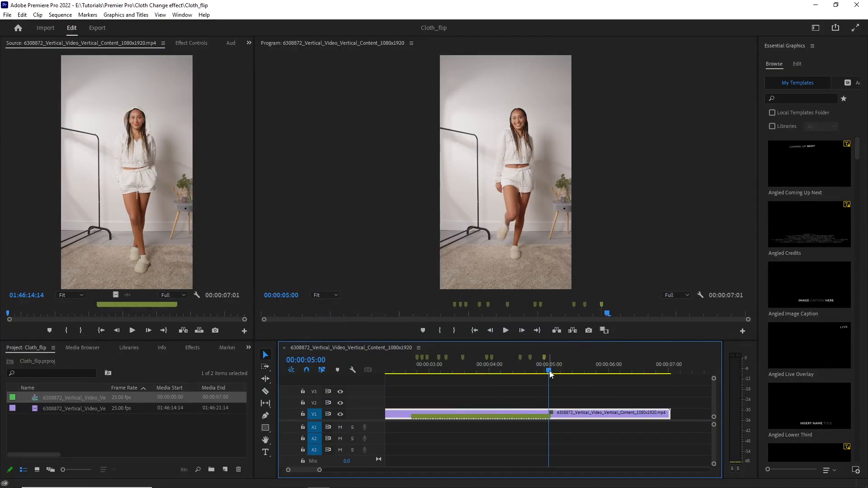
{"action": "left_click_drag", "start_coordinate": [428, 376], "coordinate": [518, 376]}
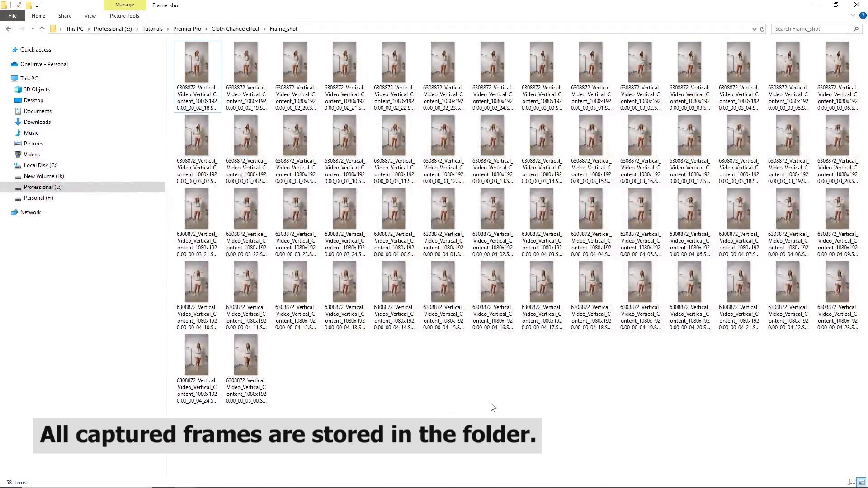
{"action": "key", "text": "ctrl+a"}
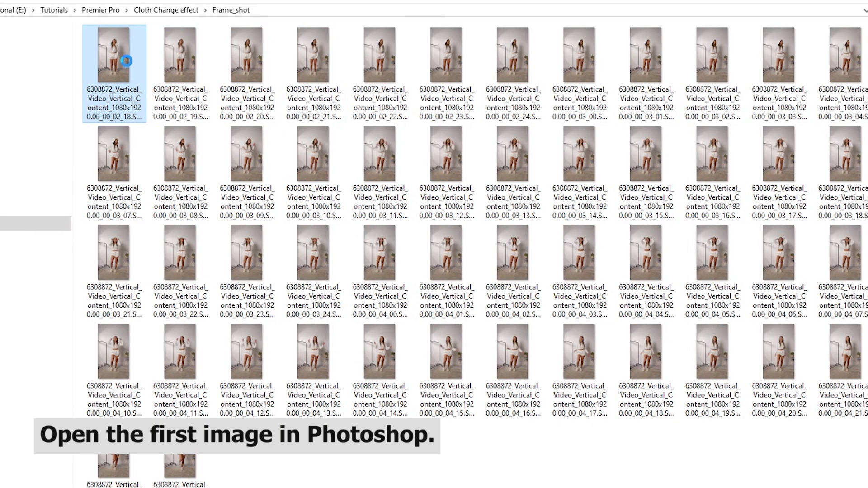
Open the first still, frame 00_00_02_18, from the Frame_shot folder in Adobe Photoshop 2025.
{"action": "right_click", "coordinate": [128, 62]}
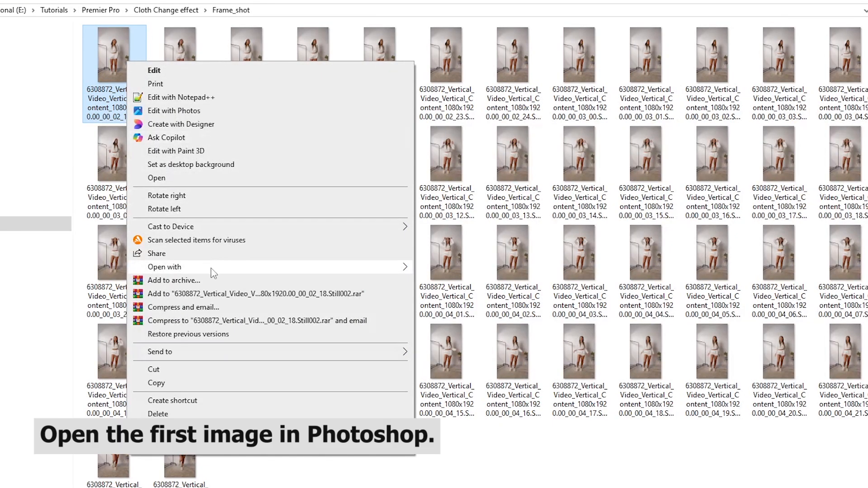
{"action": "mouse_move", "coordinate": [316, 267]}
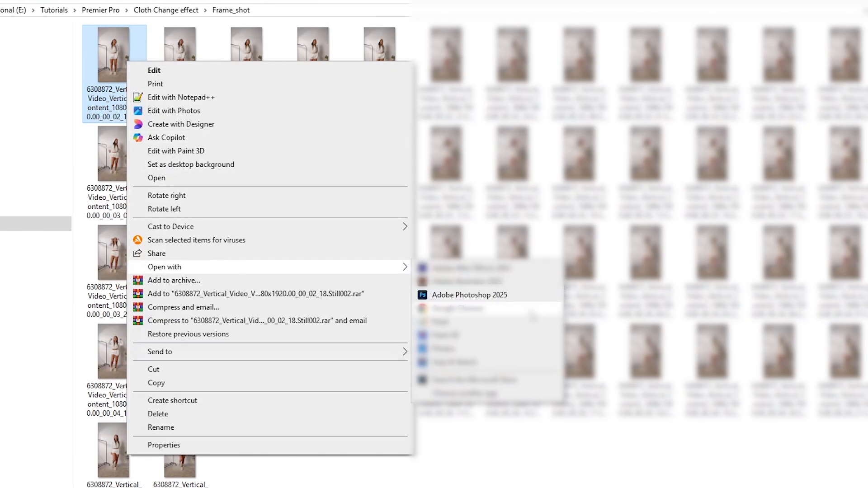
{"action": "left_click", "coordinate": [512, 297]}
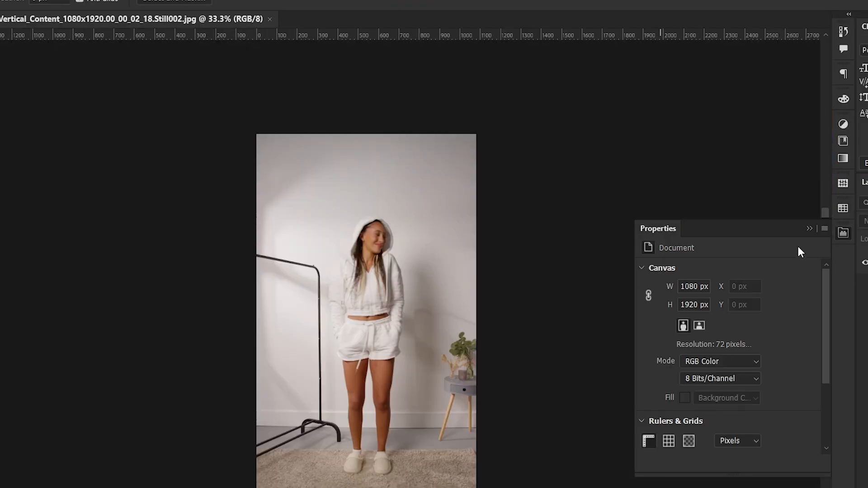
{"action": "left_click", "coordinate": [809, 229]}
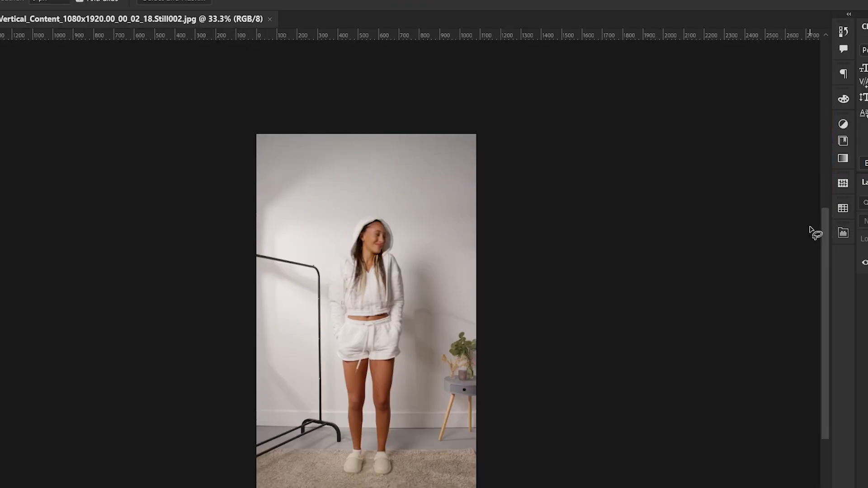
Select the woman's white hoodie and shorts with the Object Selection tool.
{"action": "scroll", "coordinate": [361, 356], "scroll_direction": "up", "scroll_amount": 5}
{"action": "scroll", "coordinate": [390, 352], "scroll_direction": "down", "scroll_amount": 2}
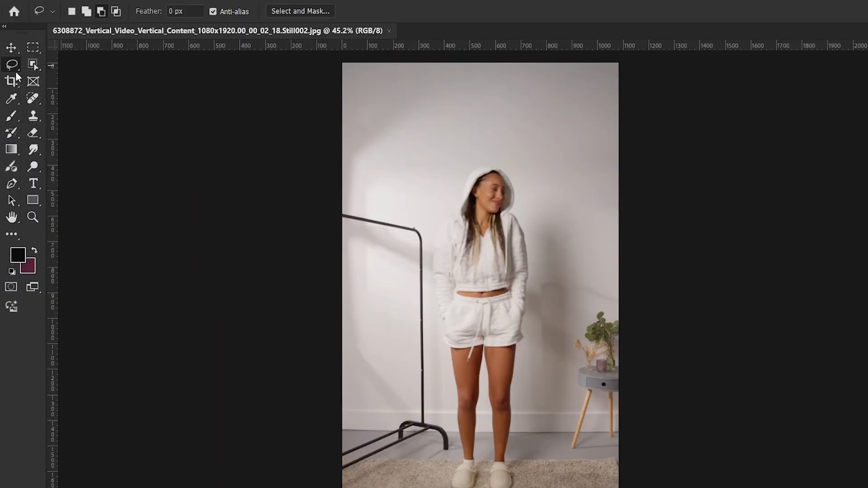
{"action": "left_click", "coordinate": [29, 63]}
{"action": "left_click", "coordinate": [81, 64]}
{"action": "left_click_drag", "start_coordinate": [410, 157], "coordinate": [545, 356]}
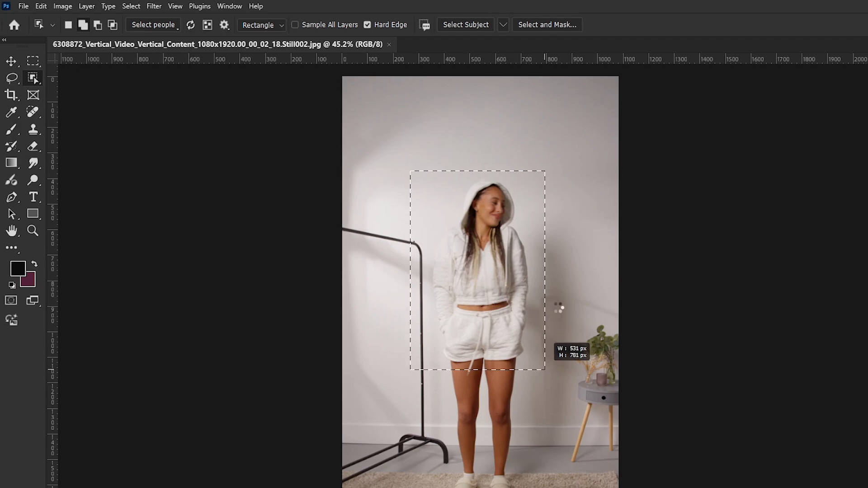
Expand the outfit selection so that it extends slightly past the edges of the clothing.
{"action": "left_click", "coordinate": [131, 5]}
{"action": "mouse_move", "coordinate": [167, 176]}
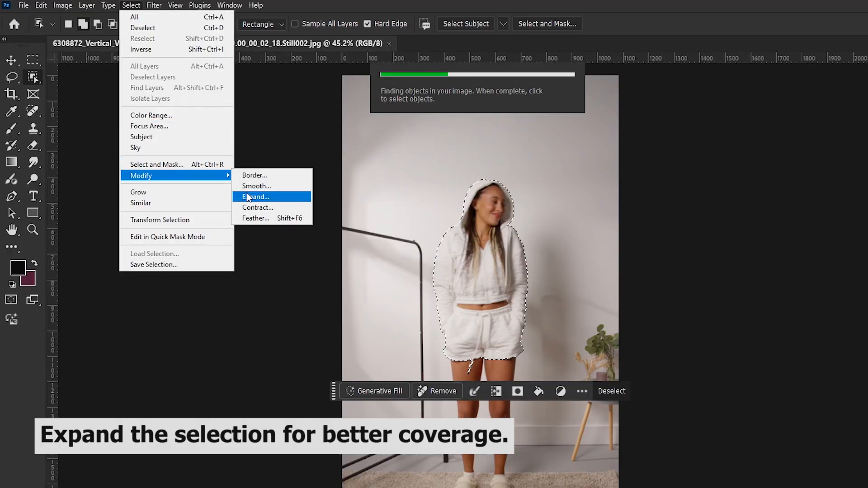
{"action": "left_click", "coordinate": [248, 198]}
{"action": "left_click", "coordinate": [586, 301]}
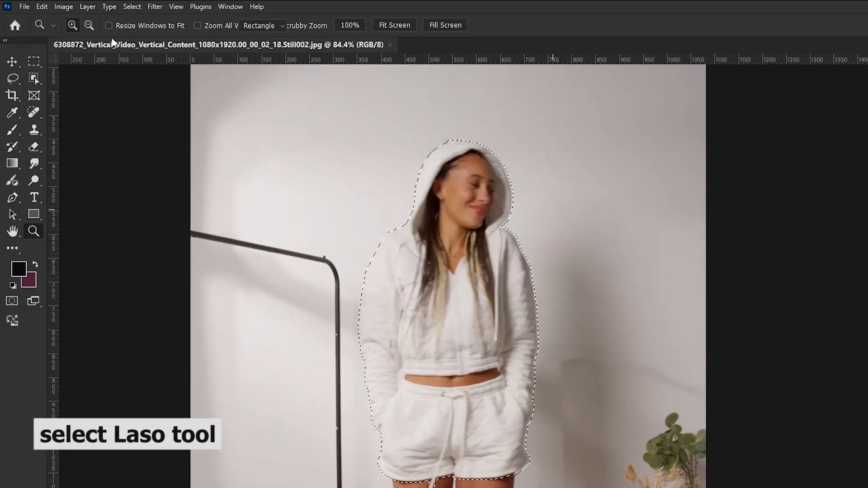
Subtract the woman's face, neck and hair from the outfit selection with the Lasso tool.
{"action": "left_click", "coordinate": [10, 62]}
{"action": "left_click", "coordinate": [103, 26]}
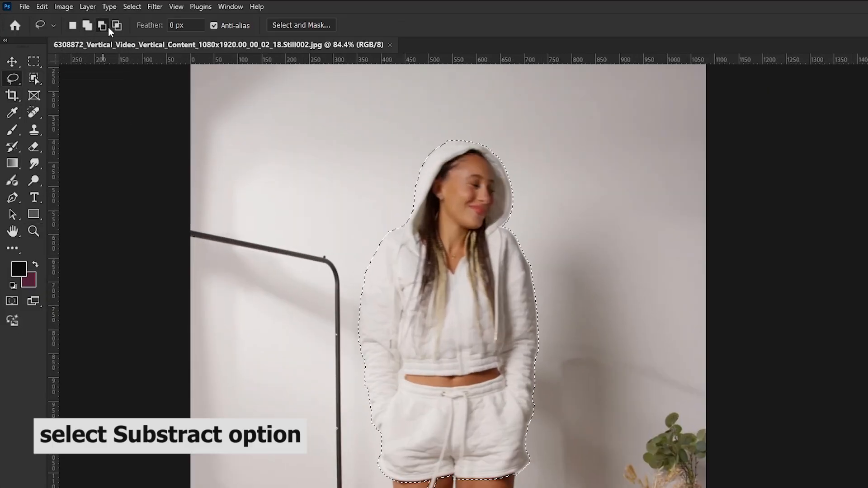
{"action": "key", "text": "ctrl+space"}
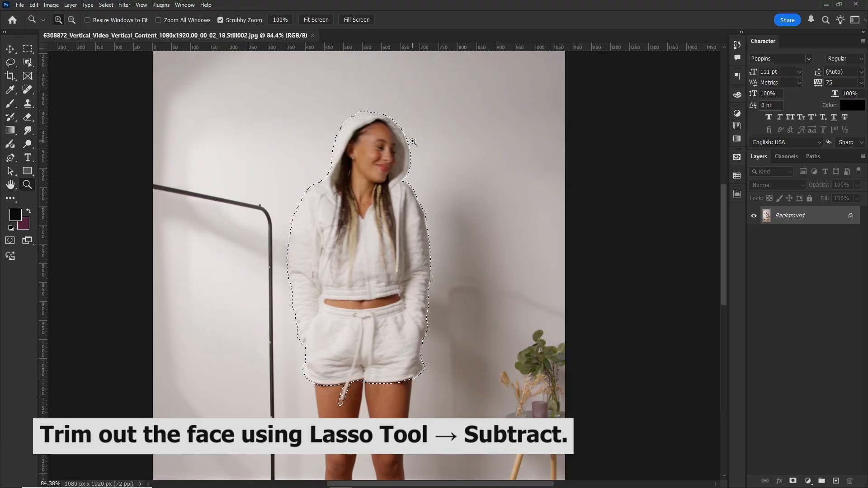
{"action": "left_click_drag", "start_coordinate": [412, 141], "coordinate": [410, 162]}
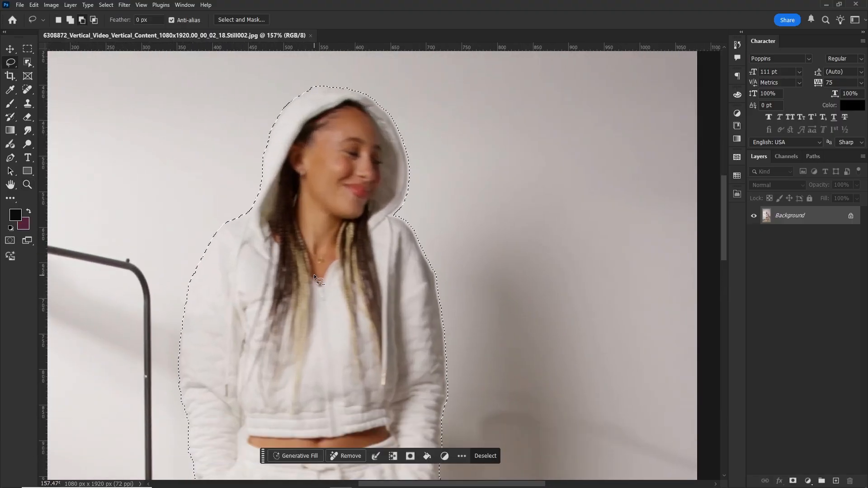
{"action": "left_click_drag", "start_coordinate": [314, 276], "coordinate": [306, 328]}
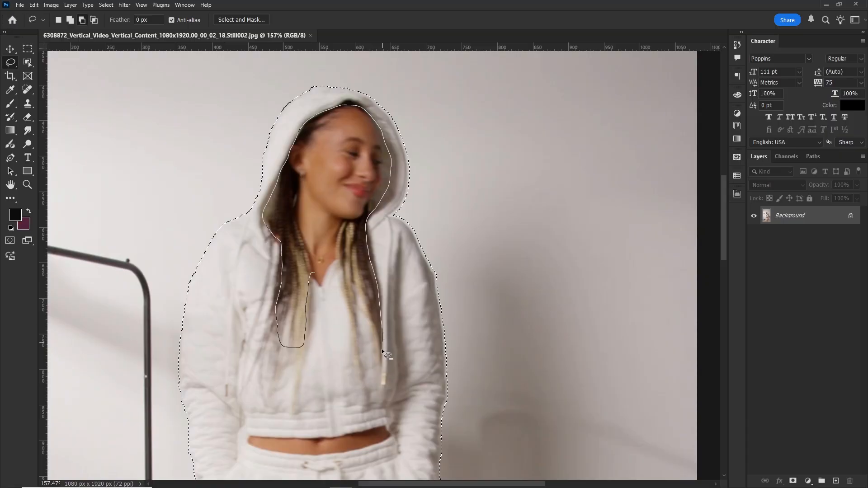
{"action": "left_click_drag", "start_coordinate": [333, 262], "coordinate": [316, 273]}
Run Generative Fill on the selected outfit with the prompt "light grey cropped hoodie with fleece shorts".
{"action": "left_click_drag", "start_coordinate": [452, 251], "coordinate": [371, 253]}
{"action": "left_click_drag", "start_coordinate": [479, 301], "coordinate": [437, 201]}
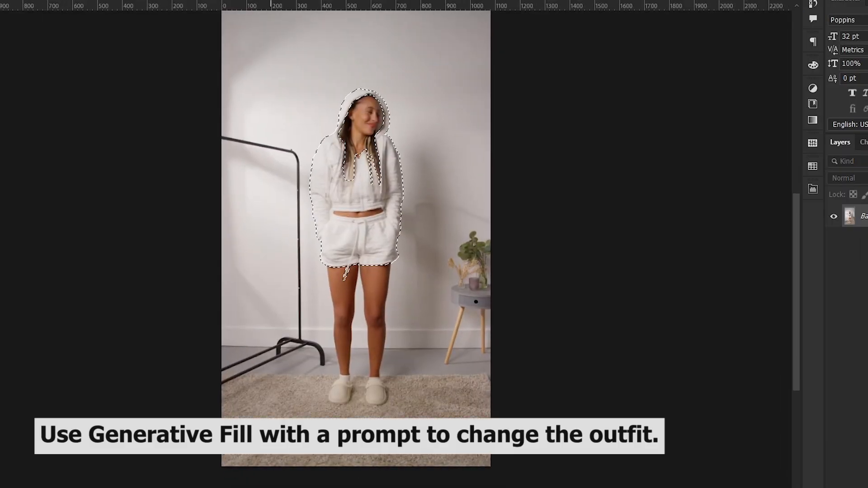
{"action": "type", "text": "light grey cropped hoodie with fleece shorts"}
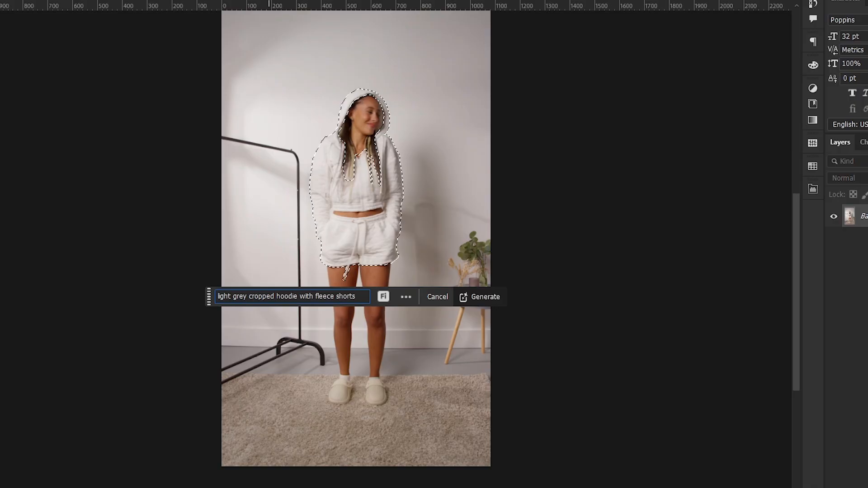
{"action": "left_click", "coordinate": [489, 299]}
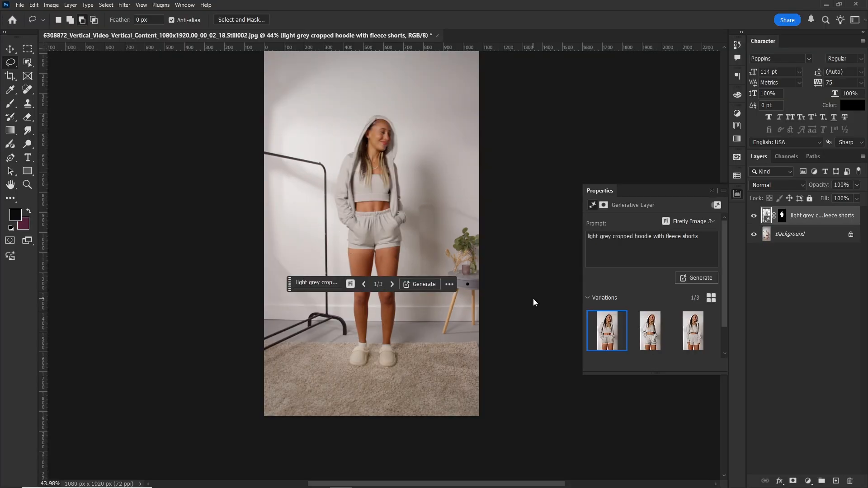
Switch the generated outfit to its third variation and move the floating prompt bar below the image.
{"action": "left_click", "coordinate": [392, 285]}
{"action": "left_click", "coordinate": [392, 286]}
{"action": "left_click_drag", "start_coordinate": [289, 285], "coordinate": [273, 445]}
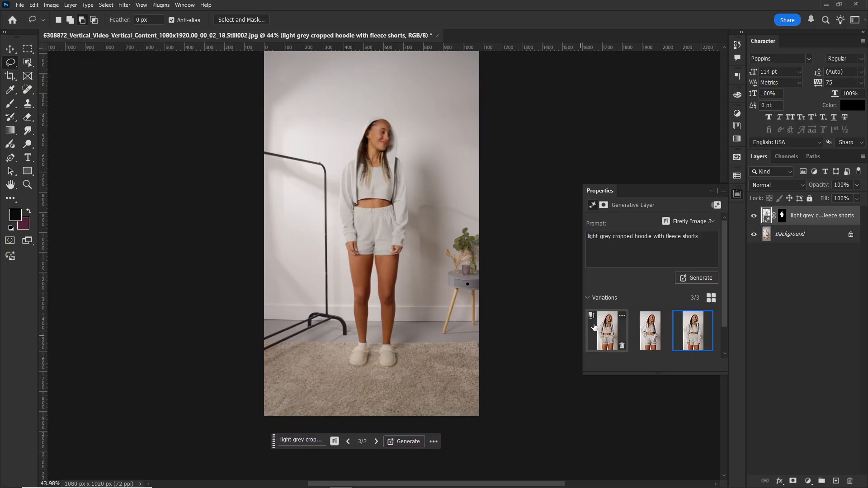
{"action": "mouse_move", "coordinate": [594, 327]}
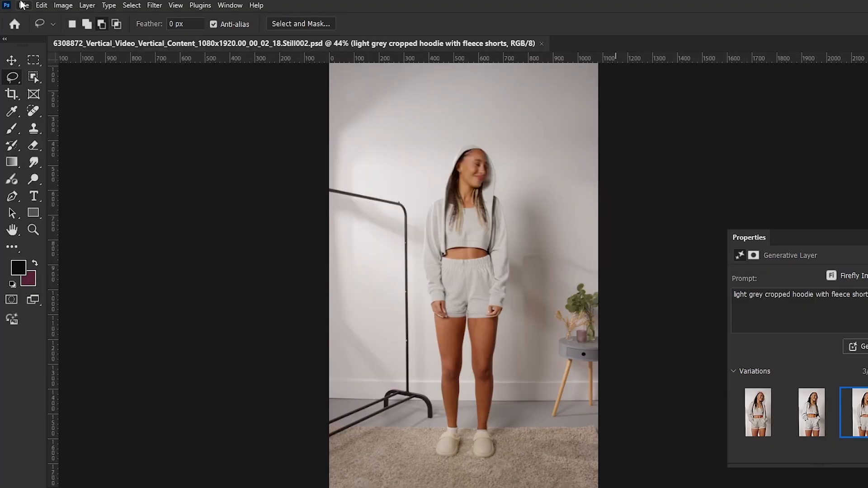
Save a copy of the edited still with the grey hoodie outfit as a JPEG in the New_dress folder.
{"action": "left_click", "coordinate": [20, 5]}
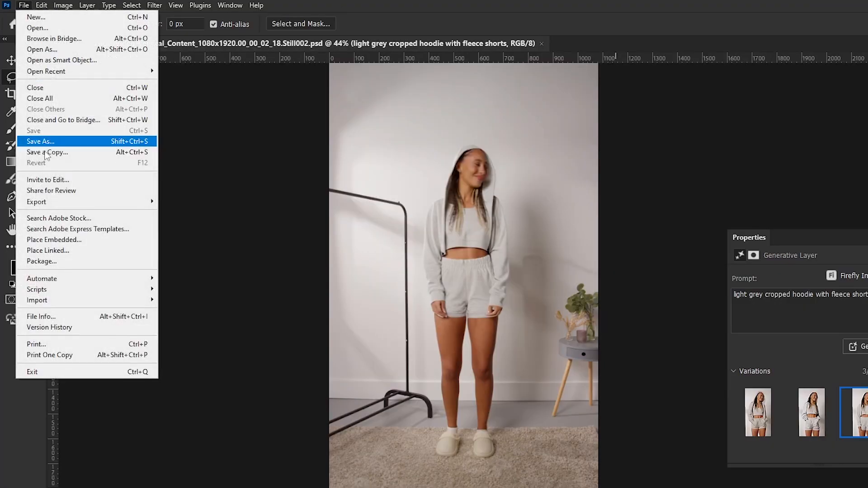
{"action": "left_click", "coordinate": [55, 152]}
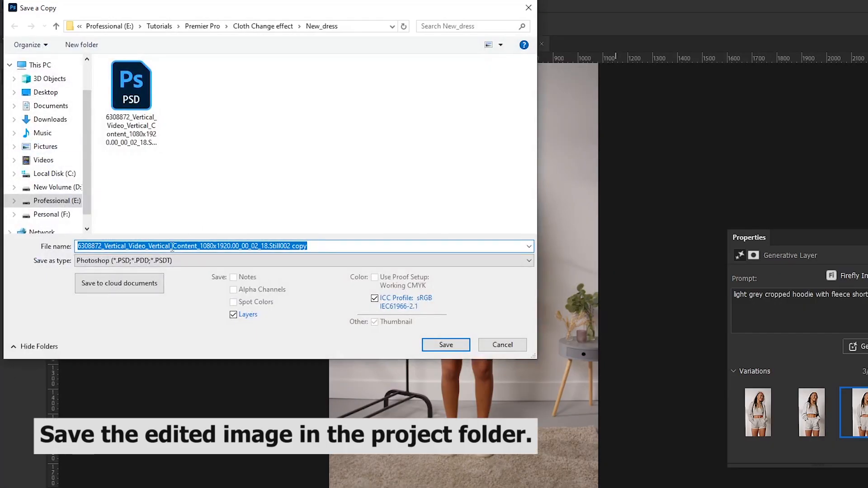
{"action": "left_click", "coordinate": [124, 260]}
{"action": "left_click", "coordinate": [124, 356]}
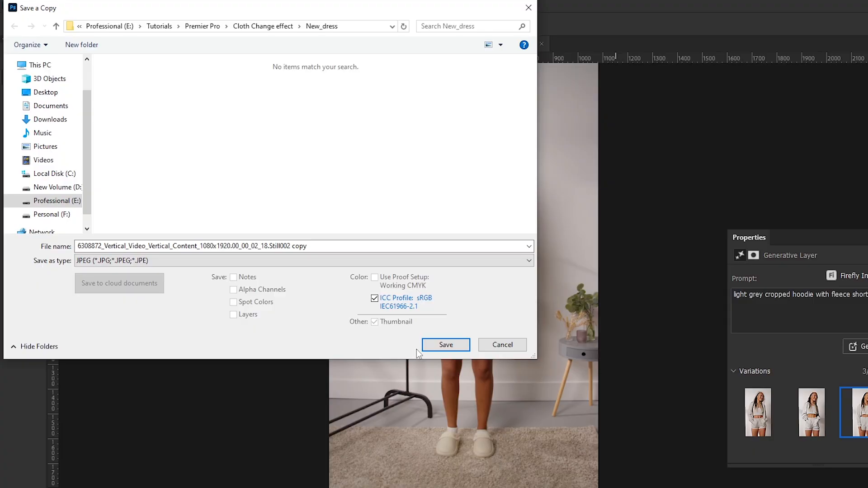
{"action": "left_click", "coordinate": [445, 347]}
{"action": "left_click", "coordinate": [604, 143]}
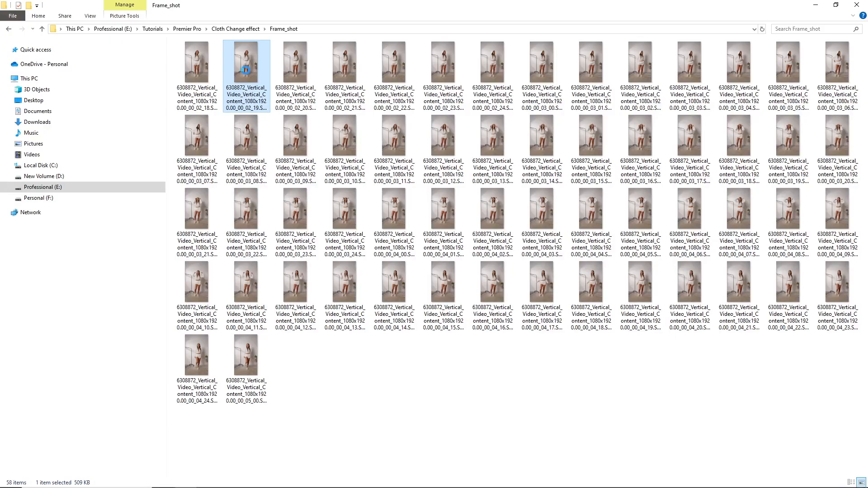
Open the next still, Still003.jpg, in Photoshop and select the woman in it with the Object Selection tool.
{"action": "right_click", "coordinate": [246, 72]}
{"action": "left_click", "coordinate": [516, 356]}
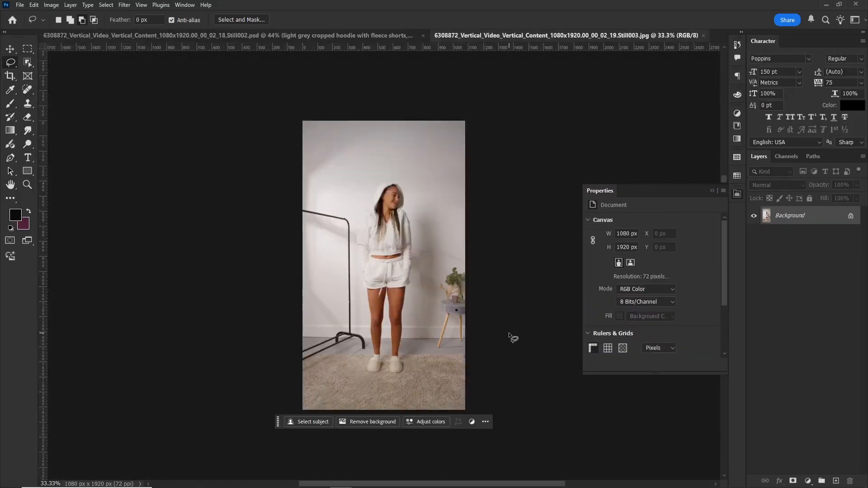
{"action": "key", "text": "z"}
{"action": "left_click_drag", "start_coordinate": [398, 304], "coordinate": [422, 302]}
{"action": "key", "text": "l"}
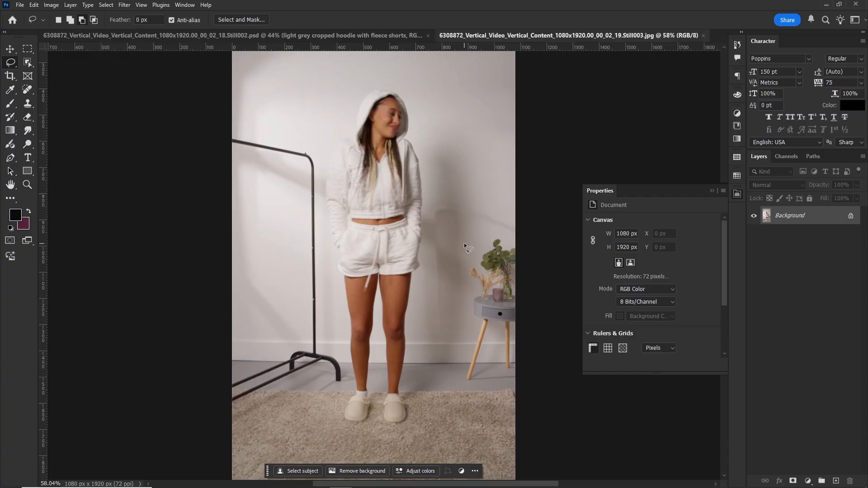
{"action": "left_click", "coordinate": [28, 63]}
{"action": "left_click_drag", "start_coordinate": [293, 77], "coordinate": [430, 388]}
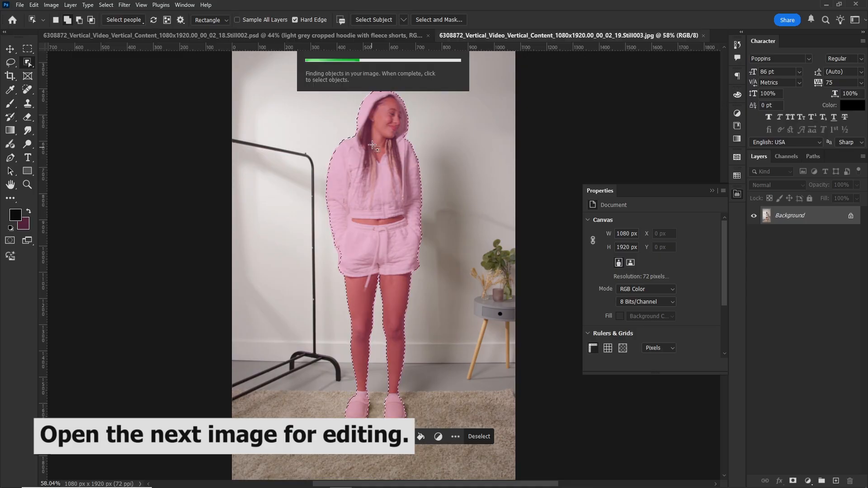
Subtract the woman's face, neck and braids inside the hood from the Still003 outfit selection with the Lasso tool.
{"action": "left_click", "coordinate": [14, 68]}
{"action": "left_click", "coordinate": [50, 73]}
{"action": "key", "text": "z"}
{"action": "left_click_drag", "start_coordinate": [388, 95], "coordinate": [402, 177]}
{"action": "key", "text": "l"}
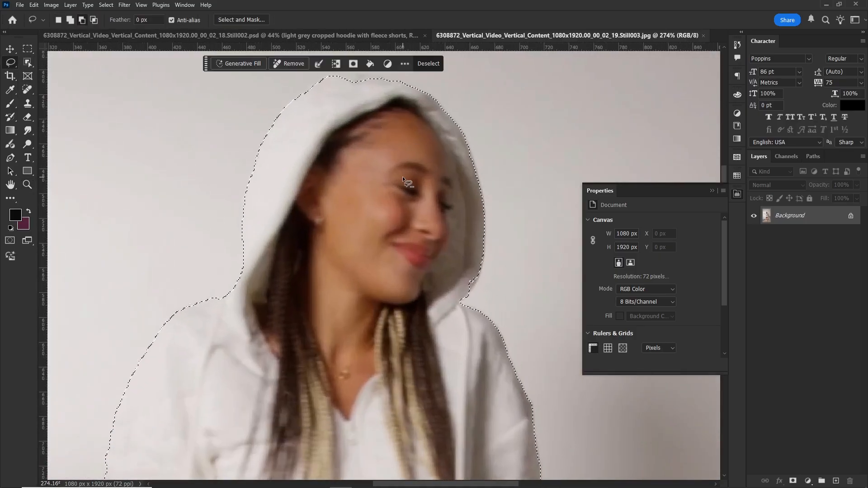
{"action": "left_click_drag", "start_coordinate": [399, 102], "coordinate": [346, 129]}
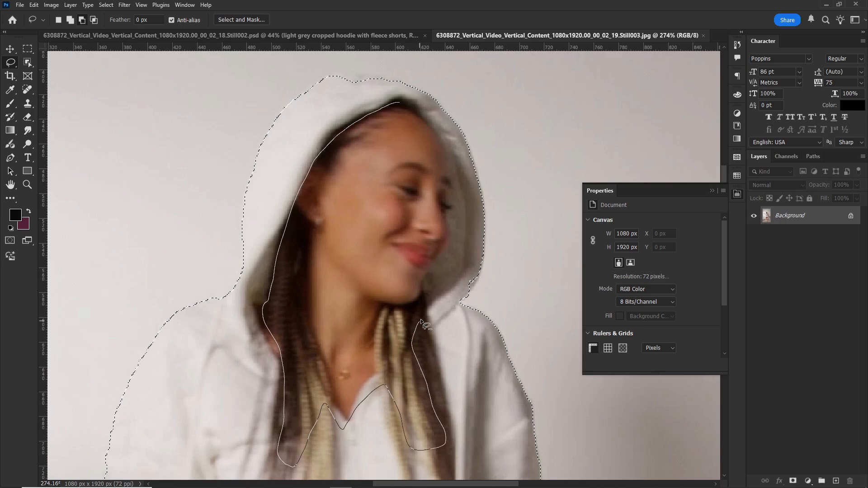
{"action": "mouse_move", "coordinate": [419, 321]}
{"action": "left_mouse_down"}
{"action": "mouse_move", "coordinate": [424, 295]}
{"action": "mouse_move", "coordinate": [449, 261]}
{"action": "left_mouse_up"}
{"action": "left_click_drag", "start_coordinate": [419, 106], "coordinate": [420, 108]}
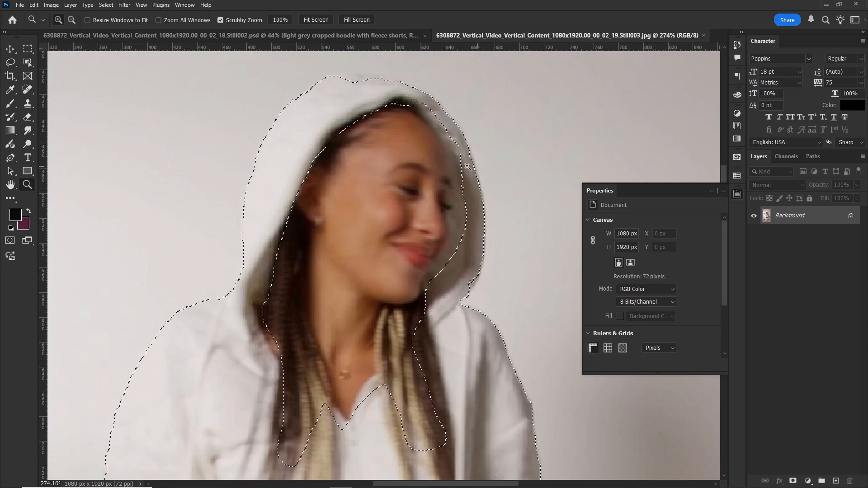
Remove the stray slipper area from the selection and add the lower edge and drawstring of the shorts.
{"action": "key", "text": "ctrl+0"}
{"action": "left_click_drag", "start_coordinate": [423, 484], "coordinate": [424, 418]}
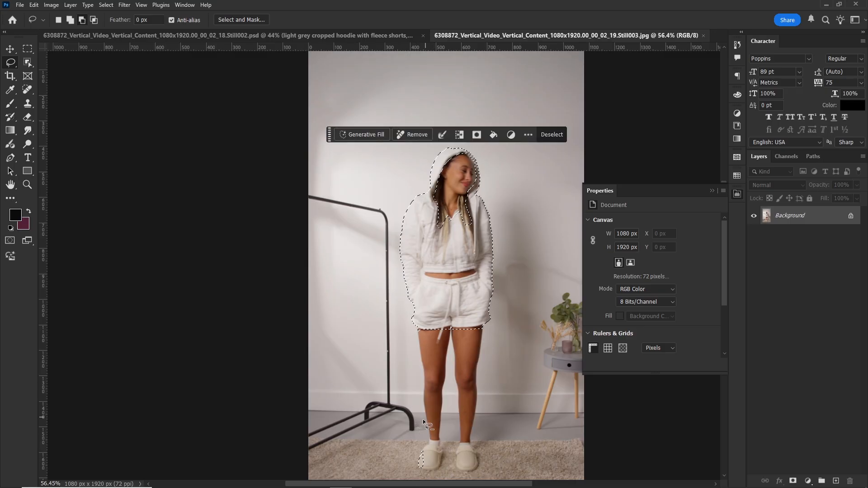
{"action": "left_click", "coordinate": [70, 21]}
{"action": "left_click_drag", "start_coordinate": [413, 323], "coordinate": [484, 330]}
{"action": "scroll", "coordinate": [453, 335], "scroll_direction": "down", "scroll_amount": 1}
{"action": "left_click_drag", "start_coordinate": [329, 340], "coordinate": [323, 423]}
{"action": "mouse_move", "coordinate": [433, 323]}
{"action": "left_mouse_down"}
{"action": "mouse_move", "coordinate": [439, 336]}
{"action": "mouse_move", "coordinate": [449, 323]}
{"action": "left_mouse_up"}
Run Generative Fill on the selected outfit with the prompt "pastel pink sweatshirt and shorts set".
{"action": "left_click", "coordinate": [355, 423]}
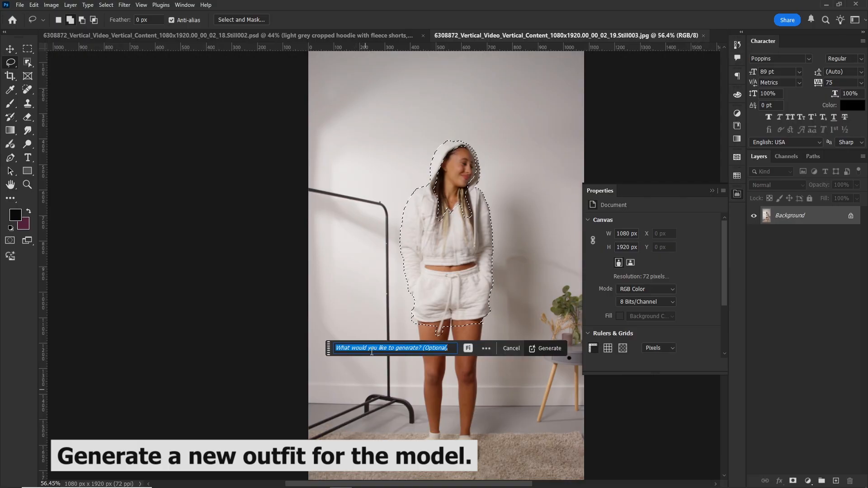
{"action": "right_click", "coordinate": [371, 350]}
{"action": "left_click", "coordinate": [392, 390]}
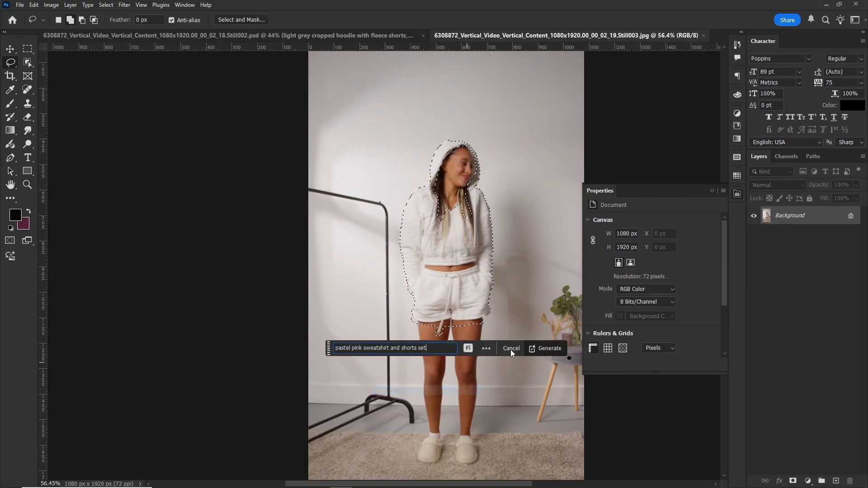
{"action": "left_click", "coordinate": [549, 349]}
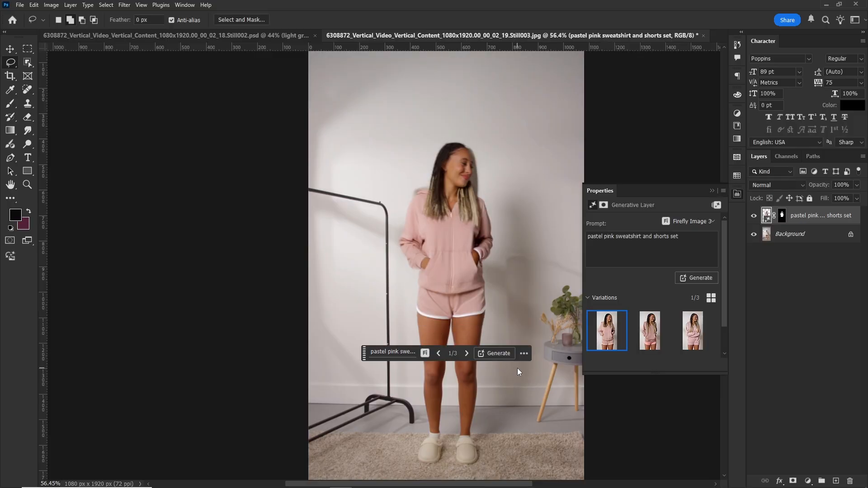
Compare the three pastel pink outfit variations, return to the first one and check it against the original.
{"action": "left_click", "coordinate": [467, 354]}
{"action": "left_click", "coordinate": [468, 355]}
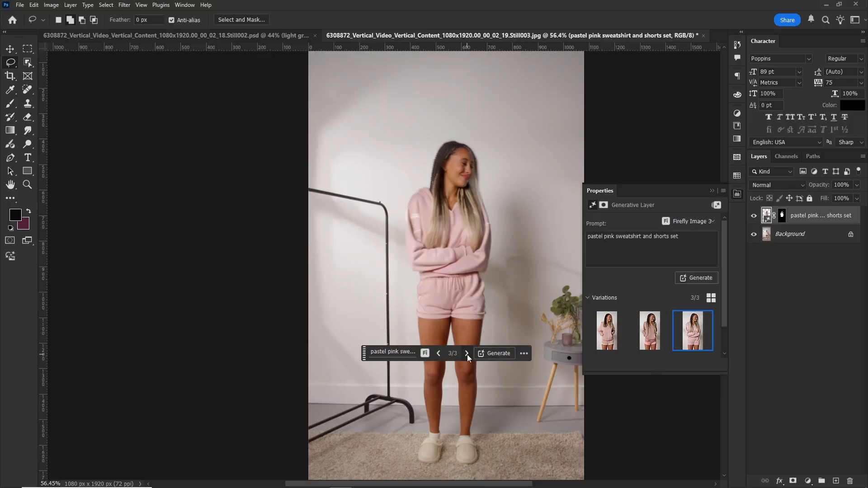
{"action": "left_click", "coordinate": [438, 353]}
{"action": "left_click", "coordinate": [438, 353]}
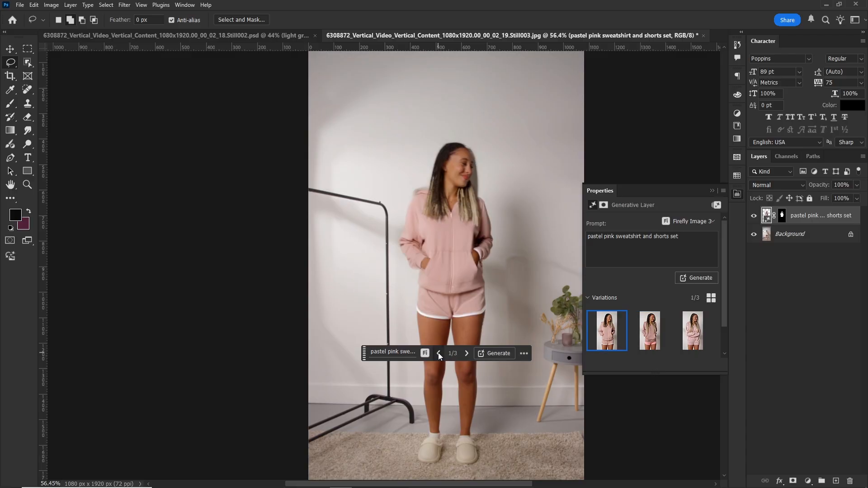
{"action": "left_click", "coordinate": [754, 218]}
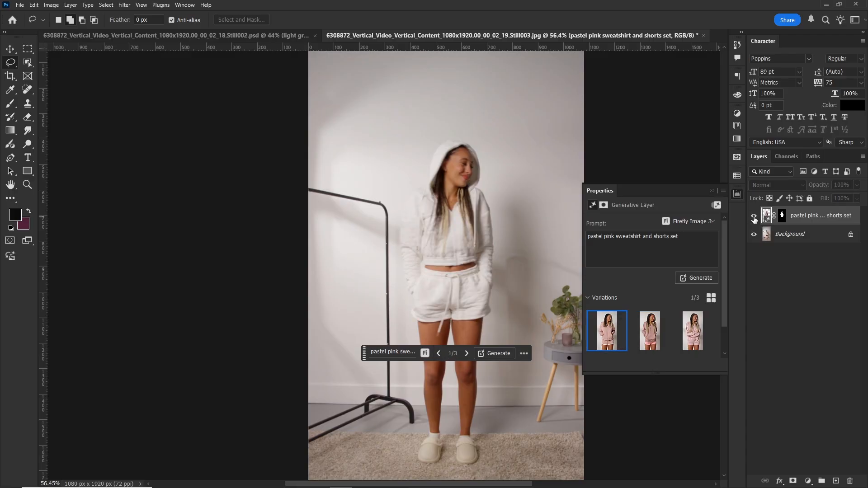
Save a JPEG copy of the pastel pink still in the New_dress folder at Maximum quality (12).
{"action": "left_click", "coordinate": [20, 5]}
{"action": "left_click", "coordinate": [68, 123]}
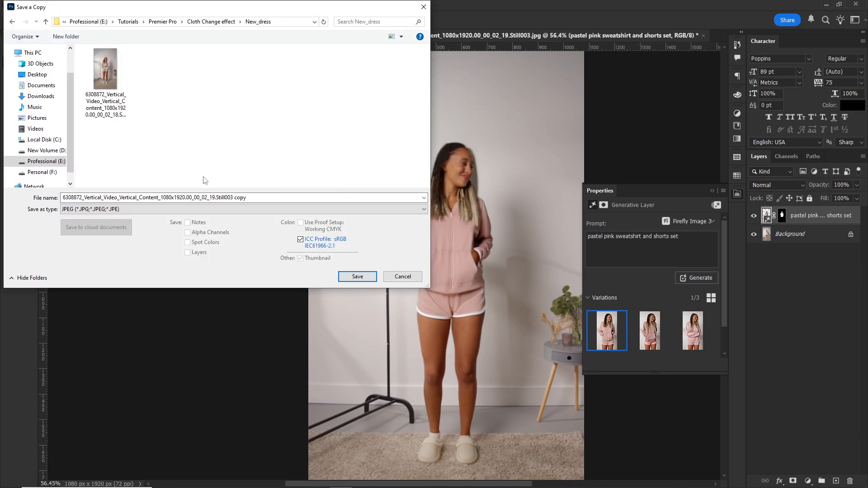
{"action": "left_click", "coordinate": [357, 276]}
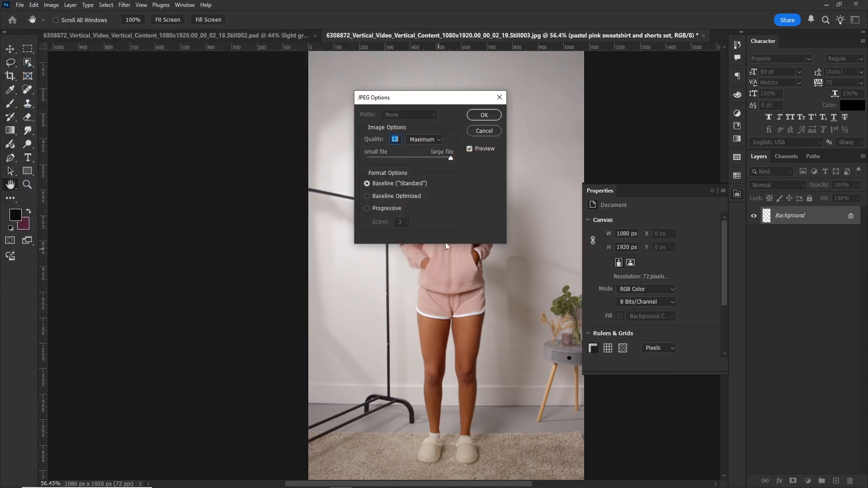
{"action": "left_click", "coordinate": [490, 116]}
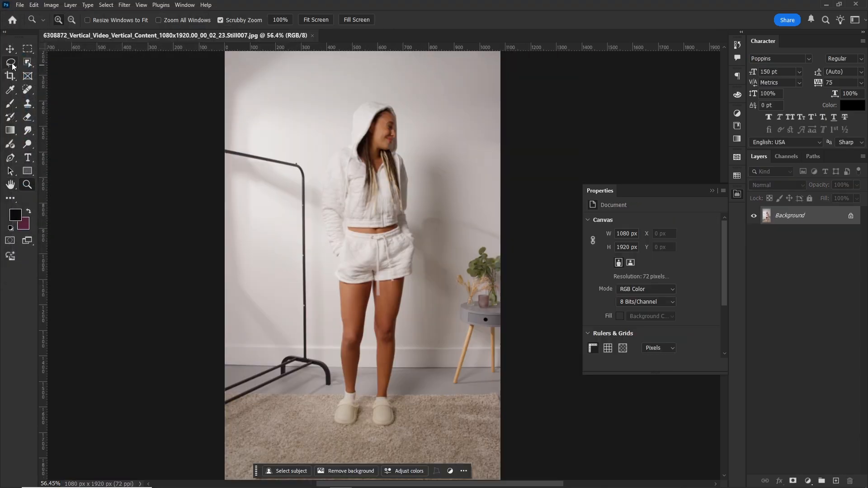
Outline the outfit loosely with the Lasso tool and subtract the woman's face and hair from the selection.
{"action": "key", "text": "l"}
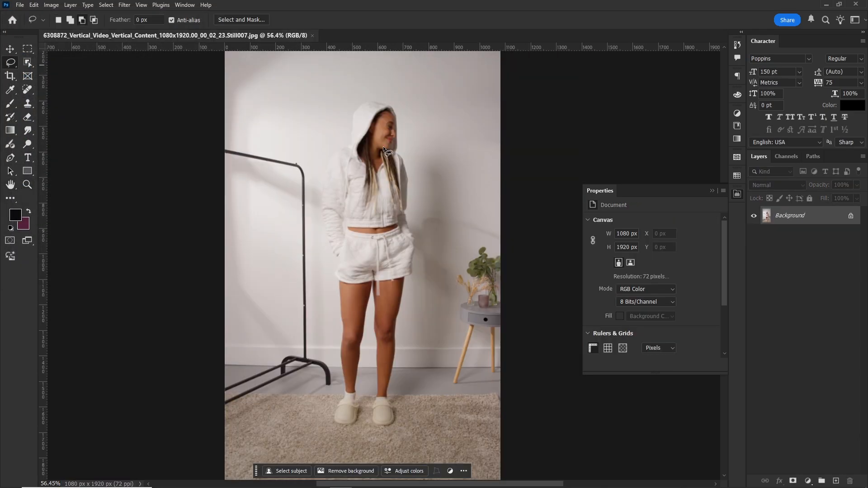
{"action": "left_click_drag", "start_coordinate": [369, 94], "coordinate": [327, 142]}
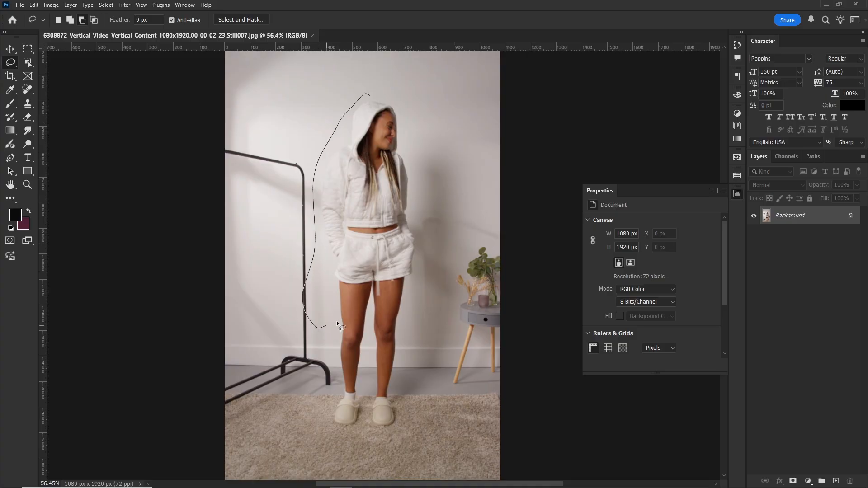
{"action": "left_click_drag", "start_coordinate": [434, 179], "coordinate": [402, 76]}
{"action": "left_click_drag", "start_coordinate": [394, 146], "coordinate": [368, 159]}
{"action": "left_click_drag", "start_coordinate": [392, 114], "coordinate": [393, 116]}
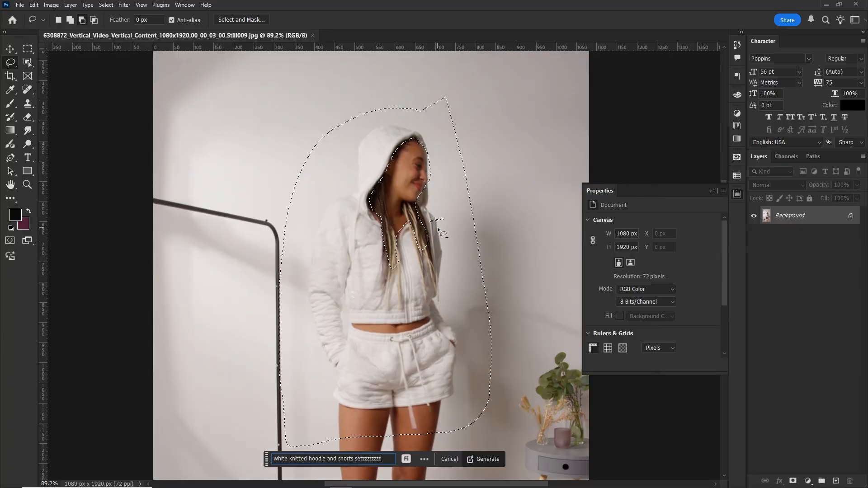
Replace the prompt text with "bright pink fluffy jacket with white shorts" and generate the outfit in Still009.
{"action": "key", "text": "BackSpace"}
{"action": "key", "text": "BackSpace"}
{"action": "key", "text": "BackSpace"}
{"action": "key", "text": "BackSpace"}
{"action": "key", "text": "BackSpace"}
{"action": "key", "text": "BackSpace"}
{"action": "key", "text": "BackSpace"}
{"action": "key", "text": "ctrl+a"}
{"action": "type", "text": "bright pink fluffy jacket with white shorts"}
{"action": "left_click", "coordinate": [489, 459]}
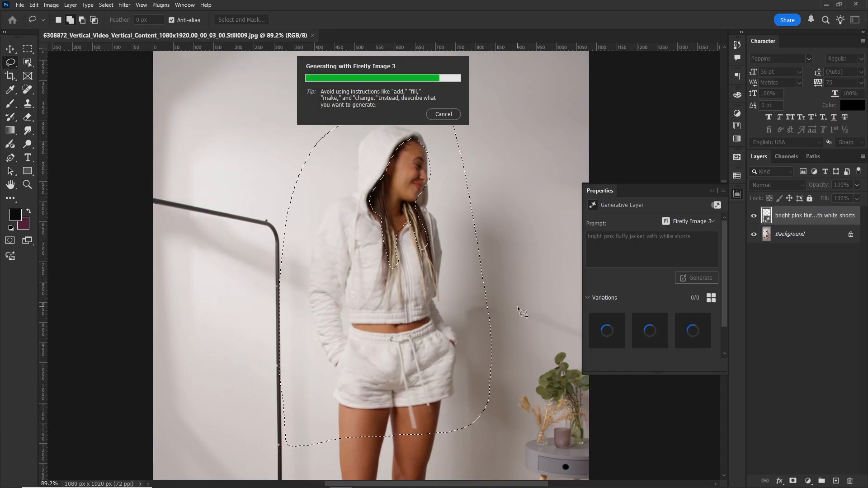
Compare the bright pink jacket with the original outfit and review its three variations, ending on the first.
{"action": "key", "text": "ctrl+space"}
{"action": "mouse_move", "coordinate": [517, 307]}
{"action": "left_mouse_down"}
{"action": "mouse_move", "coordinate": [500, 337]}
{"action": "mouse_move", "coordinate": [507, 349]}
{"action": "left_mouse_up"}
{"action": "left_click", "coordinate": [754, 215]}
{"action": "left_click", "coordinate": [754, 216]}
{"action": "left_click", "coordinate": [650, 330]}
{"action": "left_click", "coordinate": [692, 331]}
{"action": "left_click", "coordinate": [606, 330]}
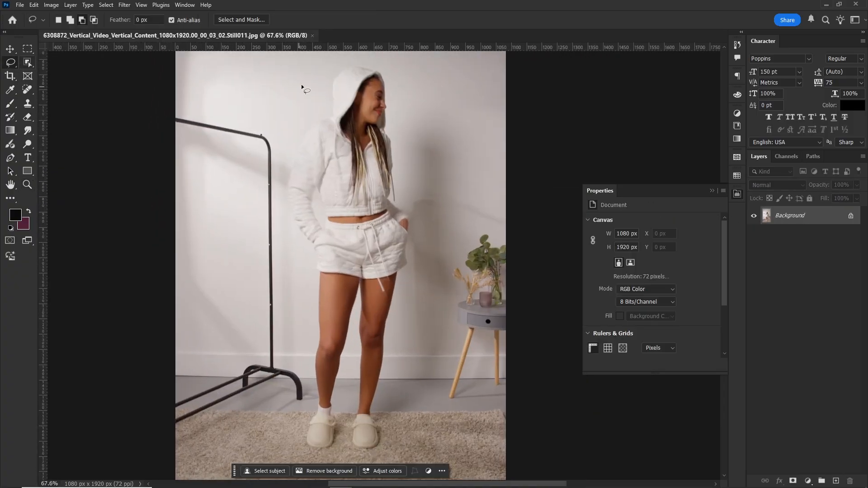
Select the area around the outfit in Still011 with the Lasso tool, leaving out the face and hair.
{"action": "mouse_move", "coordinate": [344, 62]}
{"action": "left_mouse_down"}
{"action": "mouse_move", "coordinate": [377, 300]}
{"action": "mouse_move", "coordinate": [410, 60]}
{"action": "left_mouse_up"}
{"action": "key", "text": "ctrl+space"}
{"action": "left_click_drag", "start_coordinate": [379, 62], "coordinate": [407, 66]}
{"action": "left_click_drag", "start_coordinate": [381, 102], "coordinate": [328, 153]}
{"action": "left_click_drag", "start_coordinate": [381, 266], "coordinate": [389, 105]}
Run Generative Fill on the Still011 selection with the prompt "purple hoodie and matching shorts".
{"action": "left_click", "coordinate": [256, 467]}
{"action": "type", "text": "purple hoodie and matching shorts"}
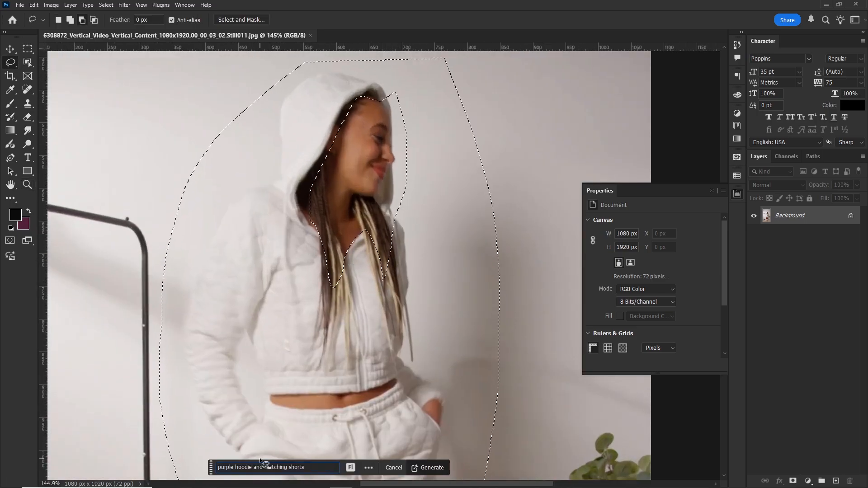
{"action": "left_click", "coordinate": [429, 467]}
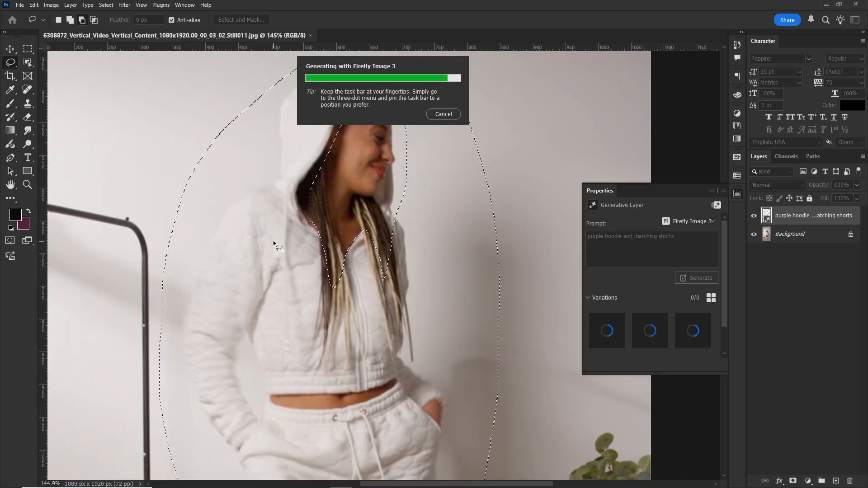
{"action": "left_click", "coordinate": [28, 184]}
{"action": "left_click_drag", "start_coordinate": [323, 190], "coordinate": [287, 192]}
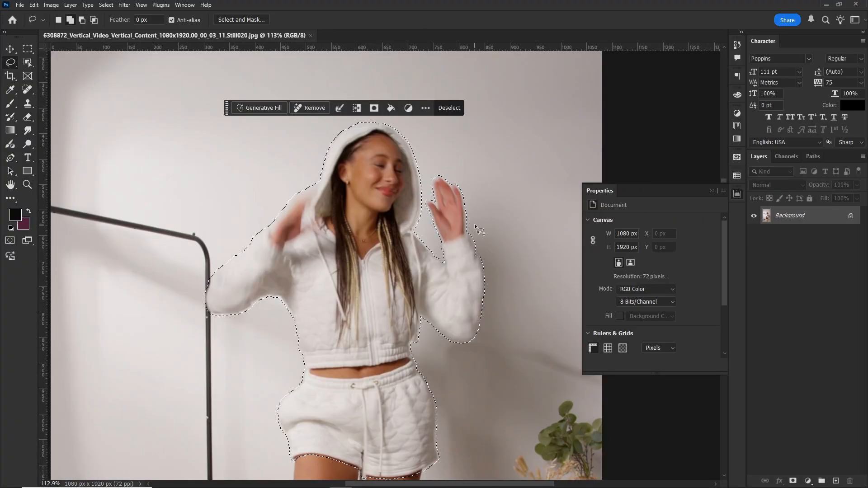
Subtract the face and neck inside the hood from the outfit selection in Still020 with the Lasso tool.
{"action": "mouse_move", "coordinate": [441, 243]}
{"action": "left_mouse_down"}
{"action": "mouse_move", "coordinate": [484, 207]}
{"action": "mouse_move", "coordinate": [444, 242]}
{"action": "left_mouse_up"}
{"action": "mouse_move", "coordinate": [311, 185]}
{"action": "left_mouse_down"}
{"action": "mouse_move", "coordinate": [270, 231]}
{"action": "mouse_move", "coordinate": [314, 180]}
{"action": "left_mouse_up"}
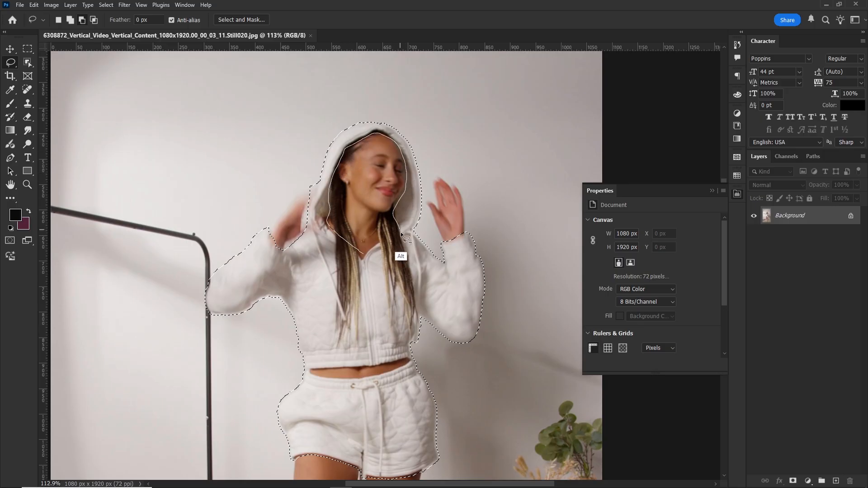
{"action": "left_click_drag", "start_coordinate": [400, 230], "coordinate": [363, 240]}
Run Generative Fill on the Still020 outfit with the prompt "bright yellow cropped hoodie set".
{"action": "left_click", "coordinate": [271, 103]}
{"action": "type", "text": "bright yellow cropped hoodie set"}
{"action": "left_click", "coordinate": [433, 105]}
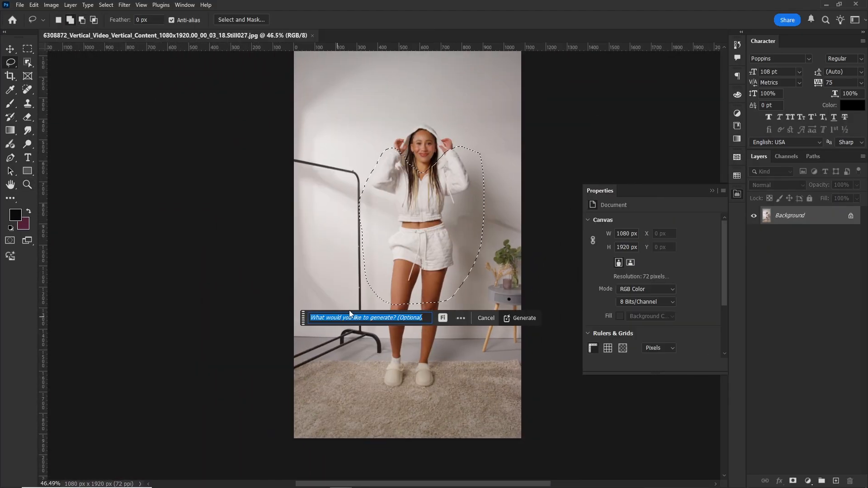
Generate the "GlowTrack Dual-Tone Fur Jacket" outfit and compare its three variations, ending on the first.
{"action": "left_click", "coordinate": [525, 315]}
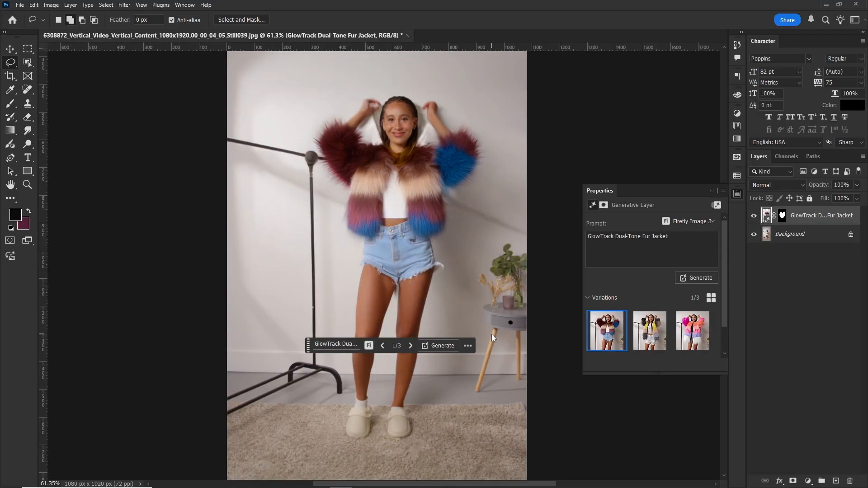
{"action": "left_click", "coordinate": [651, 333]}
{"action": "left_click", "coordinate": [690, 333]}
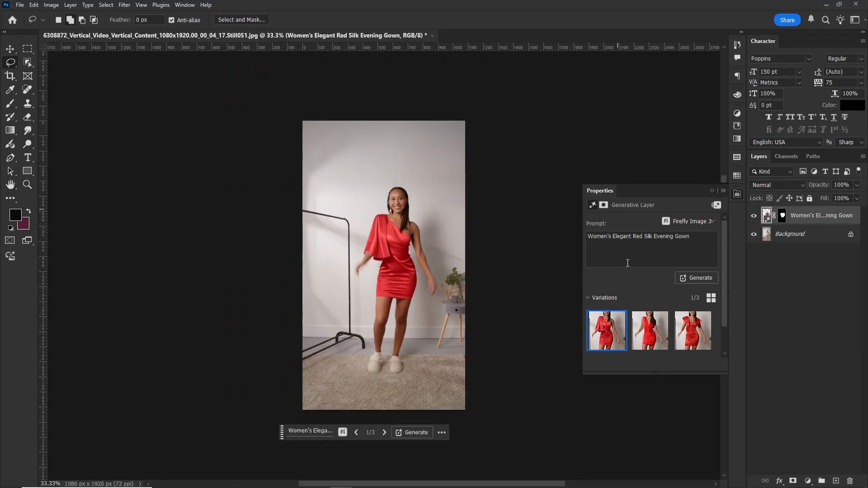
{"action": "left_click", "coordinate": [650, 331]}
{"action": "left_click", "coordinate": [692, 331]}
{"action": "left_click", "coordinate": [595, 336]}
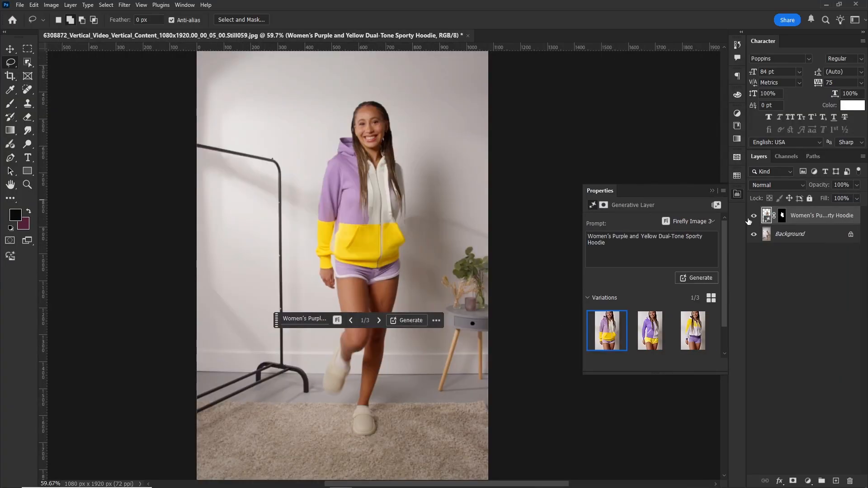
Compare the generated purple and yellow hoodie in Still059 with the original outfit by toggling its layer's visibility.
{"action": "left_click", "coordinate": [752, 218]}
{"action": "left_click", "coordinate": [753, 218]}
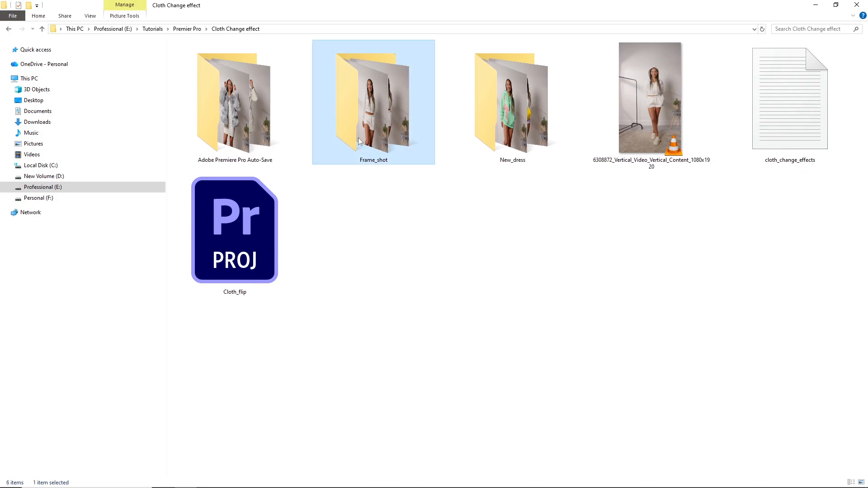
Select all the original stills in the Frame_shot folder, and all the edited copies in the New_dress folder.
{"action": "double_click", "coordinate": [379, 90]}
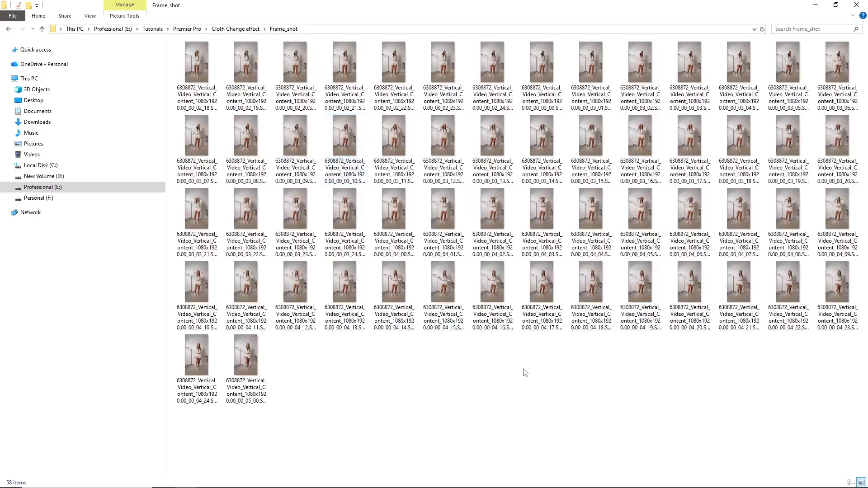
{"action": "key", "text": "ctrl+a"}
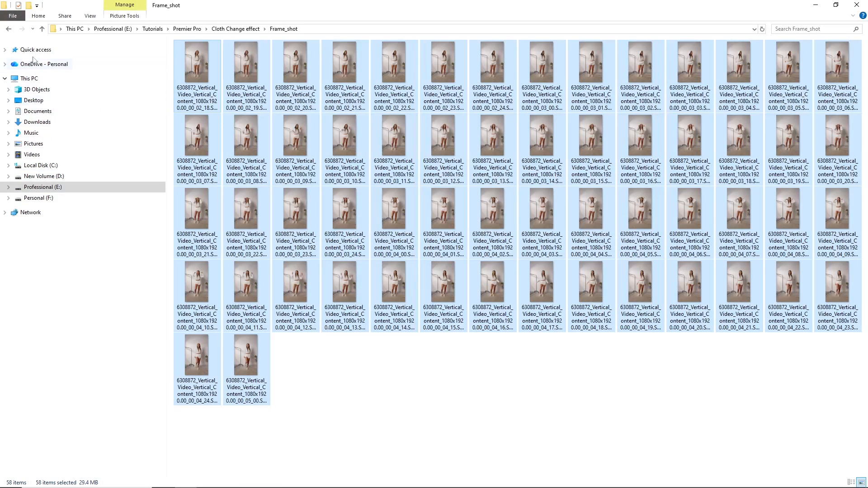
{"action": "left_click", "coordinate": [10, 29]}
{"action": "double_click", "coordinate": [500, 127]}
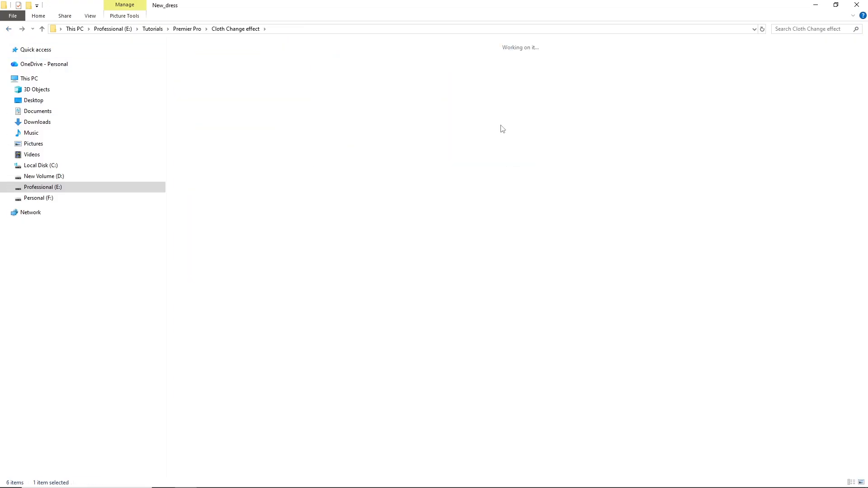
{"action": "key", "text": "ctrl+a"}
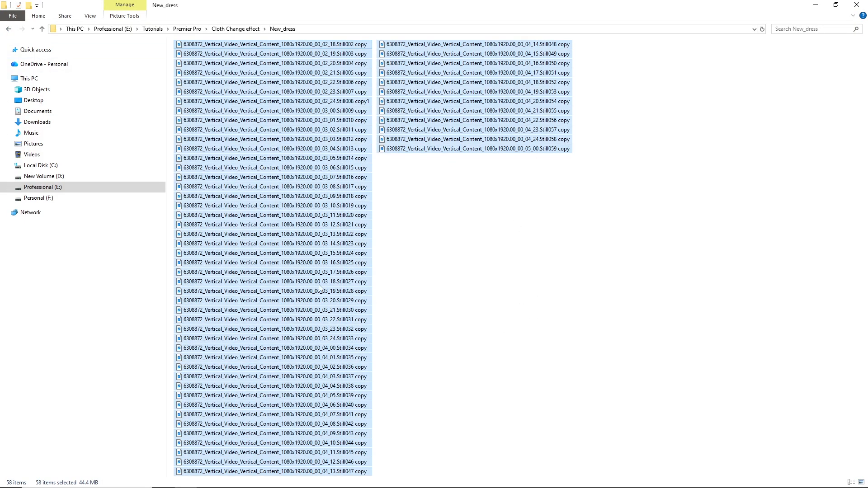
Display the New_dress folder as extra large icons and look through the edited outfit images.
{"action": "right_click", "coordinate": [474, 256]}
{"action": "mouse_move", "coordinate": [489, 258]}
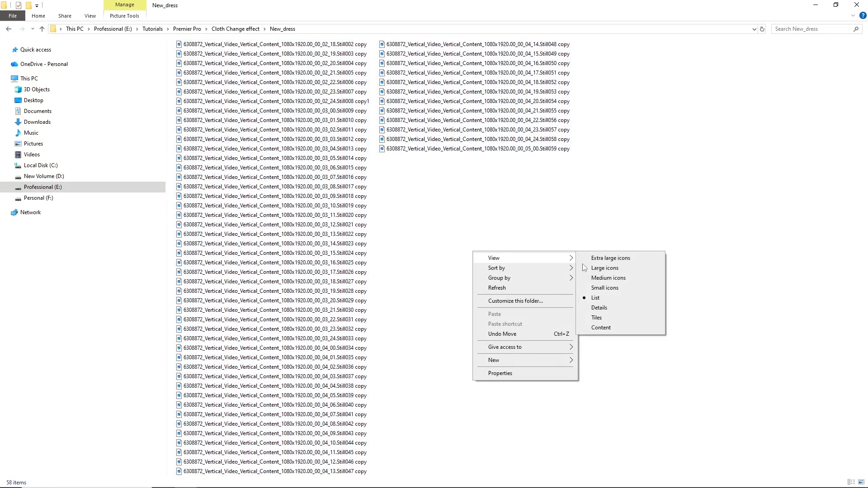
{"action": "left_click", "coordinate": [620, 262]}
{"action": "scroll", "coordinate": [866, 141], "scroll_direction": "down", "scroll_amount": 10}
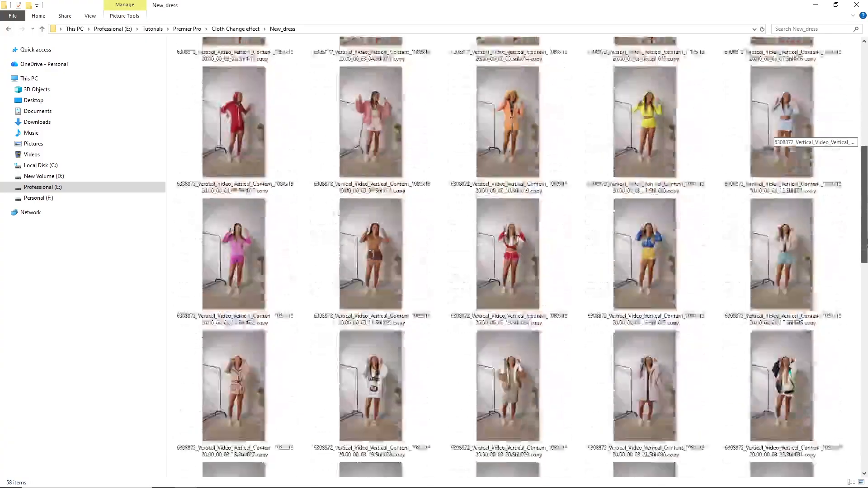
{"action": "scroll", "coordinate": [771, 133], "scroll_direction": "down", "scroll_amount": 3}
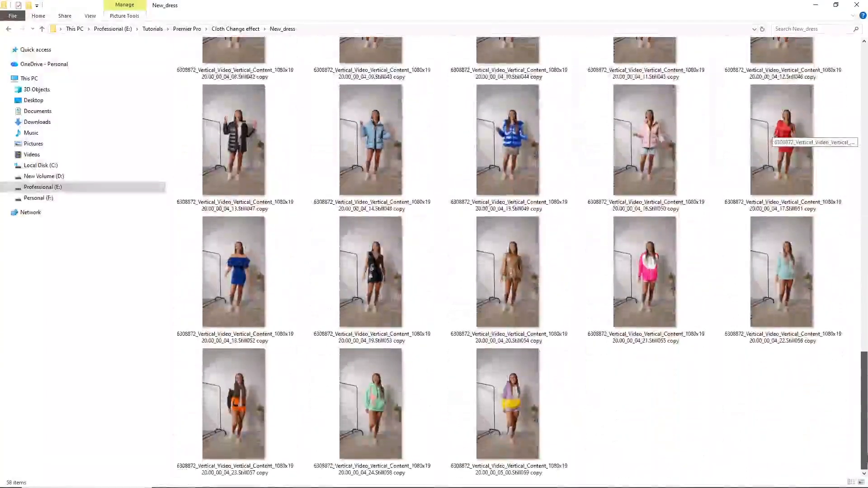
{"action": "scroll", "coordinate": [771, 136], "scroll_direction": "up", "scroll_amount": 10}
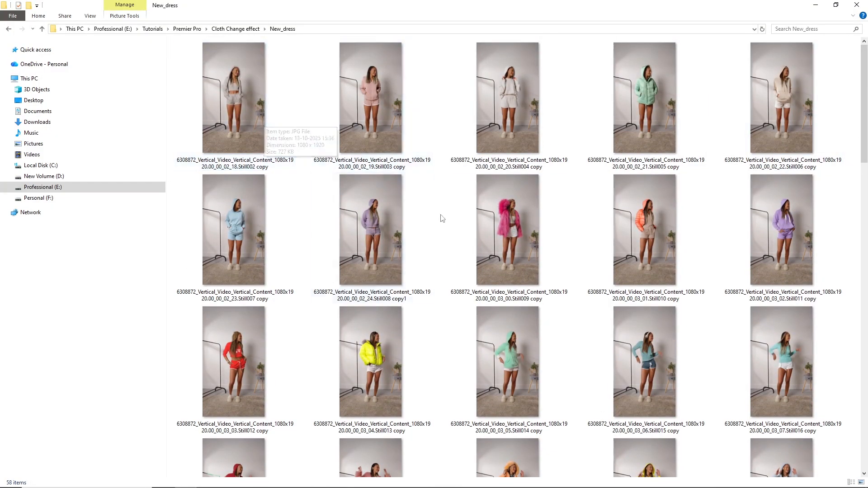
Open the Still002 copy in the photo viewer, flip through the edited outfit images up to the Still059 copy, and close the viewer.
{"action": "left_click", "coordinate": [257, 122]}
{"action": "double_click", "coordinate": [257, 122]}
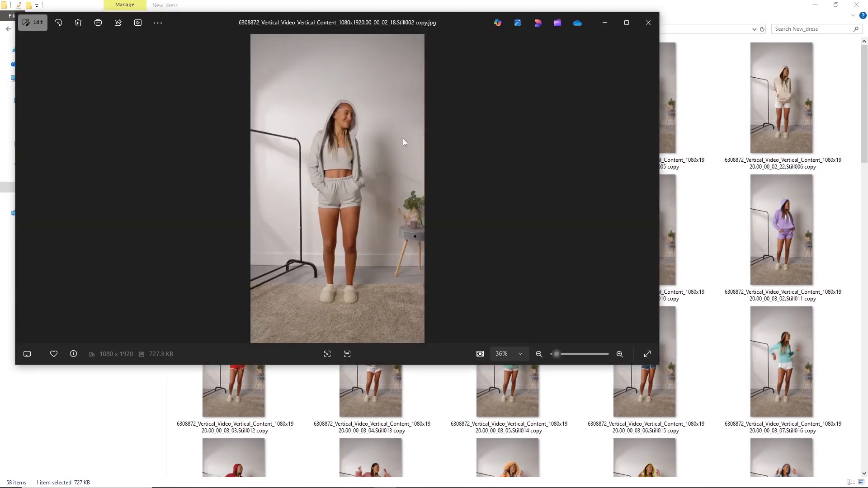
{"action": "key", "text": "Right"}
{"action": "key", "text": "Right"}
{"action": "key", "text": "Right"}
{"action": "key", "text": "Right"}
{"action": "key", "text": "Right"}
{"action": "key", "text": "Right"}
{"action": "key", "text": "Right"}
{"action": "key", "text": "Right"}
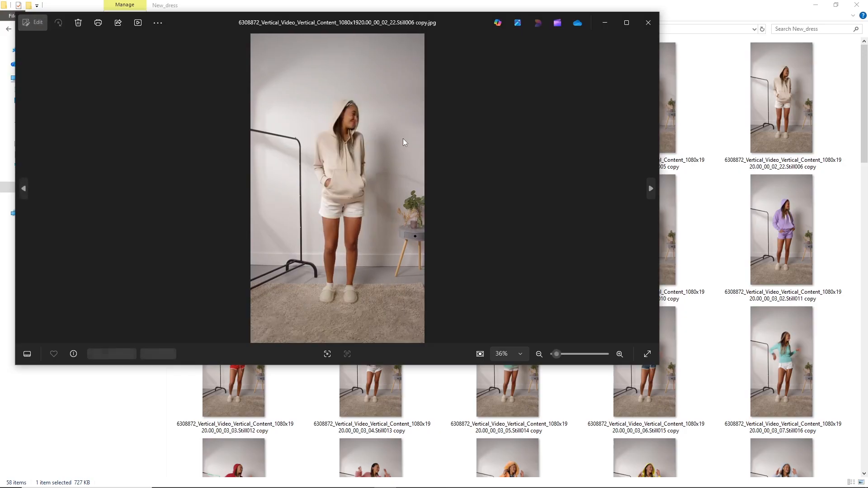
{"action": "key", "text": "Right"}
{"action": "key", "text": "Right"}
{"action": "key", "text": "Right"}
{"action": "key", "text": "Right"}
{"action": "key", "text": "Right"}
{"action": "key", "text": "Right"}
{"action": "key", "text": "Right"}
{"action": "key", "text": "Right"}
{"action": "key", "text": "Right"}
{"action": "key", "text": "Right"}
{"action": "key", "text": "Right"}
{"action": "key", "text": "Right"}
{"action": "key", "text": "Right"}
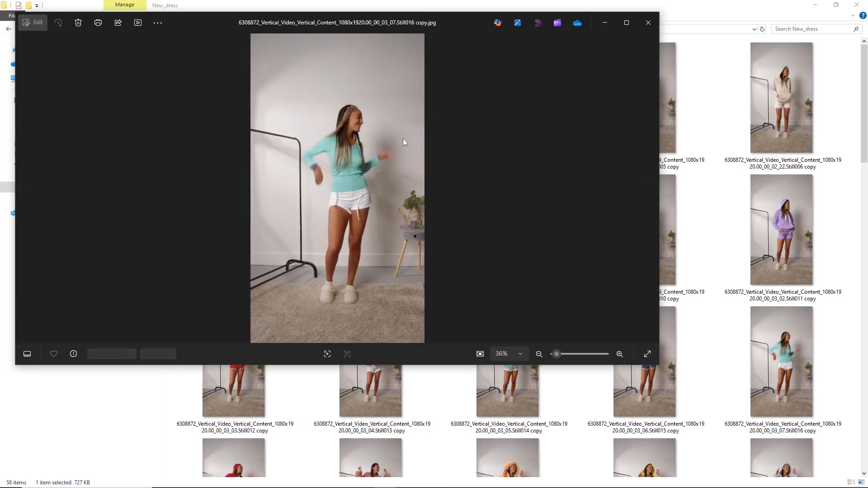
{"action": "key", "text": "Right"}
{"action": "key", "text": "Right"}
{"action": "key", "text": "Right"}
{"action": "key", "text": "Right"}
{"action": "key", "text": "Right"}
{"action": "key", "text": "Right"}
{"action": "key", "text": "Right"}
{"action": "key", "text": "Right"}
{"action": "key", "text": "Right"}
{"action": "key", "text": "Right"}
{"action": "key", "text": "Right"}
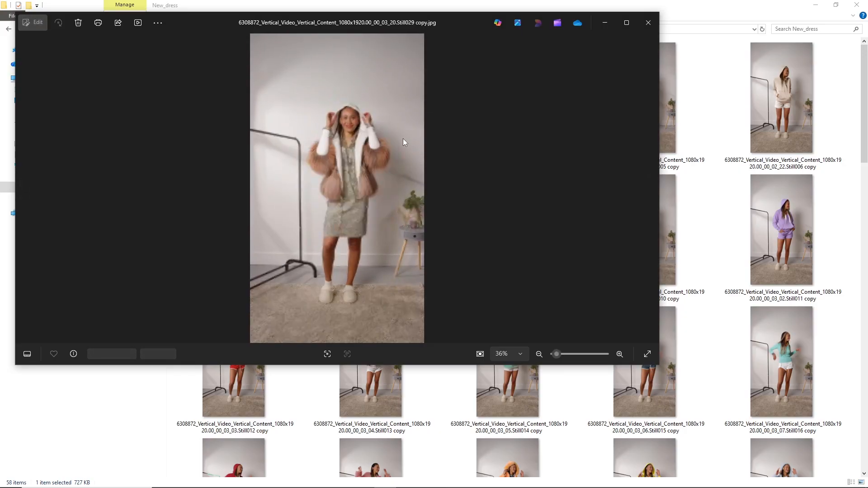
{"action": "key", "text": "Right"}
{"action": "key", "text": "Right"}
{"action": "key", "text": "Right"}
{"action": "key", "text": "Right"}
{"action": "key", "text": "Right"}
{"action": "key", "text": "Right"}
{"action": "key", "text": "Right"}
{"action": "key", "text": "Right"}
{"action": "key", "text": "Right"}
{"action": "key", "text": "Right"}
{"action": "key", "text": "Right"}
{"action": "key", "text": "Right"}
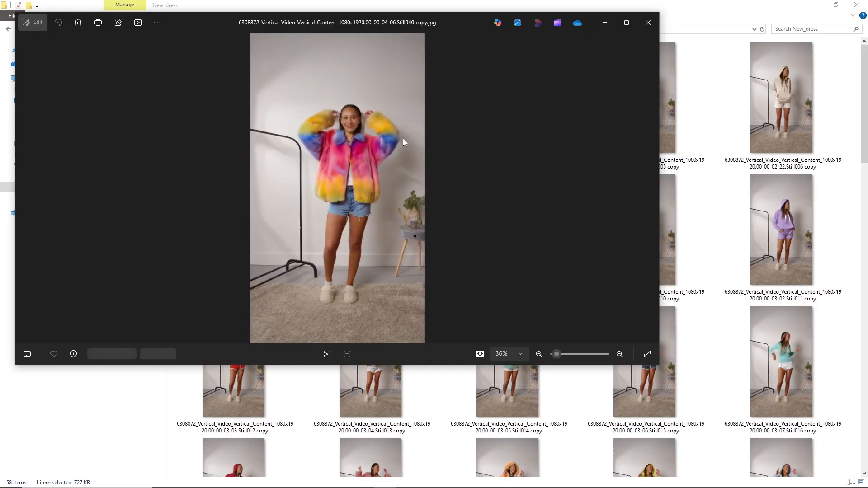
{"action": "key", "text": "Right"}
{"action": "key", "text": "Right"}
{"action": "key", "text": "Right"}
{"action": "key", "text": "Right"}
{"action": "key", "text": "Right"}
{"action": "key", "text": "Right"}
{"action": "key", "text": "Right"}
{"action": "key", "text": "Right"}
{"action": "key", "text": "Right"}
{"action": "key", "text": "Right"}
{"action": "key", "text": "Right"}
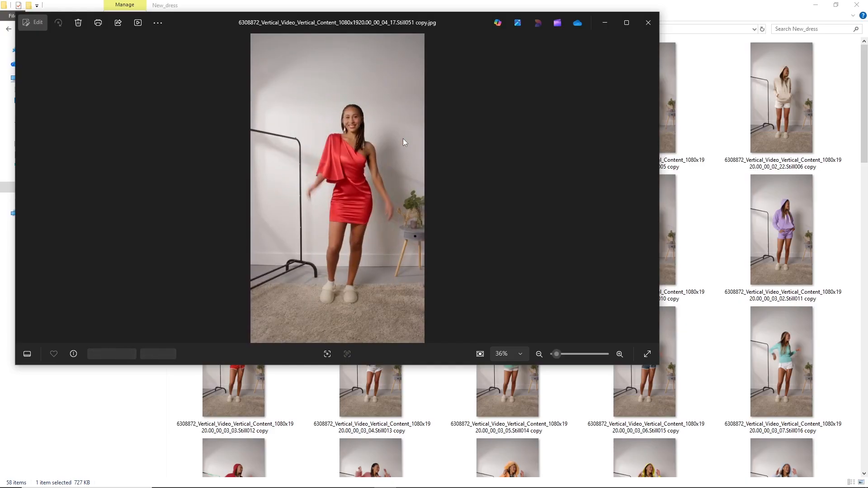
{"action": "key", "text": "Right"}
{"action": "key", "text": "Right"}
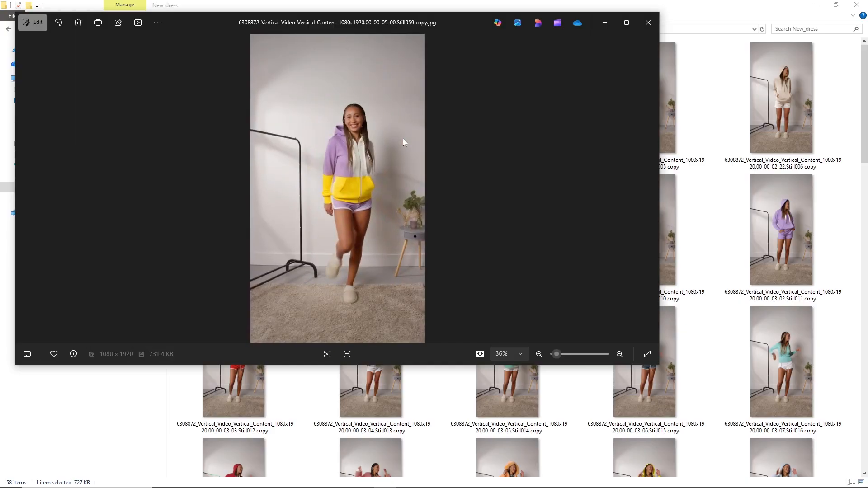
{"action": "left_click", "coordinate": [639, 31]}
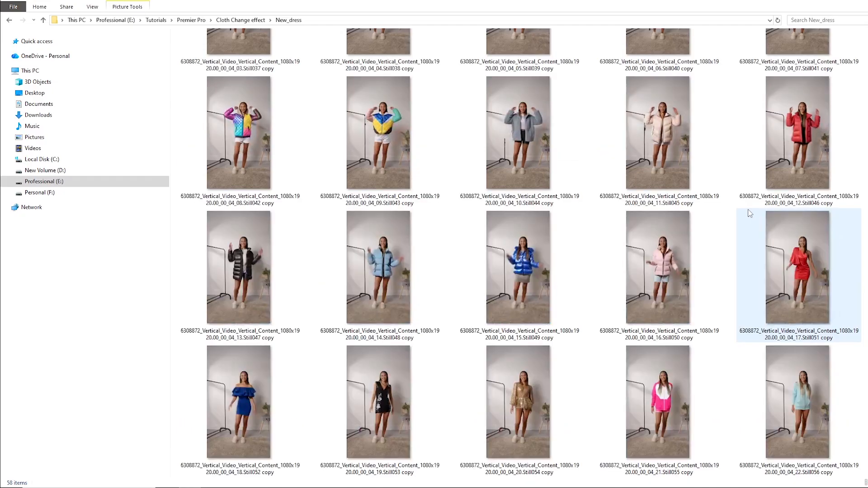
Return to the Cloth Change effect folder and import the New_dress folder into the Cloth_flip project in Premiere Pro.
{"action": "scroll", "coordinate": [726, 216], "scroll_direction": "down", "scroll_amount": 3}
{"action": "left_click", "coordinate": [236, 21]}
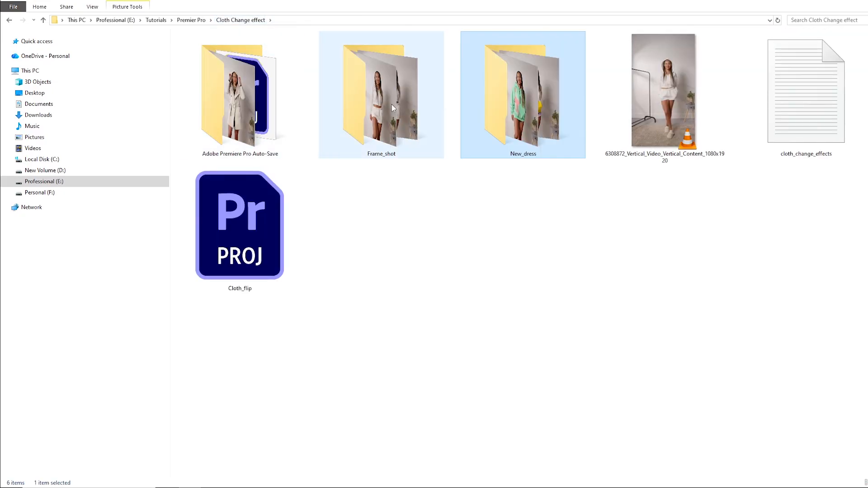
{"action": "left_click_drag", "start_coordinate": [520, 99], "coordinate": [105, 421]}
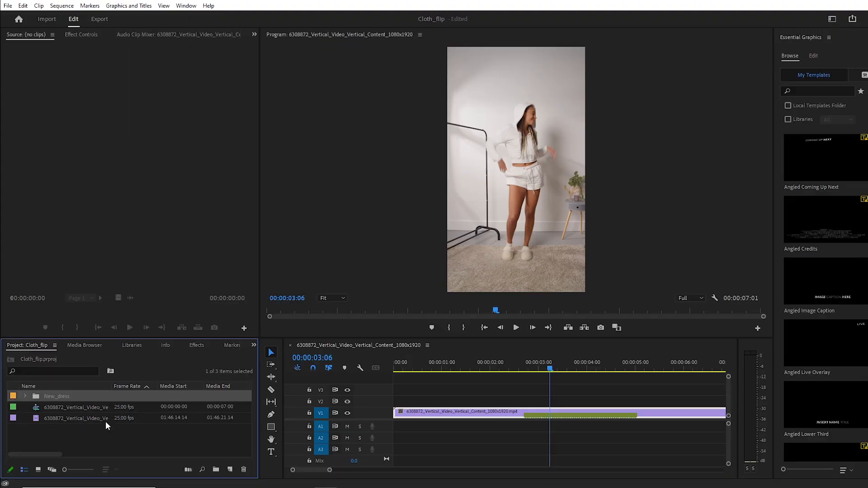
Place the first New_dress still on track V2 above the video and check its clip duration.
{"action": "left_click", "coordinate": [25, 396]}
{"action": "left_click", "coordinate": [69, 407]}
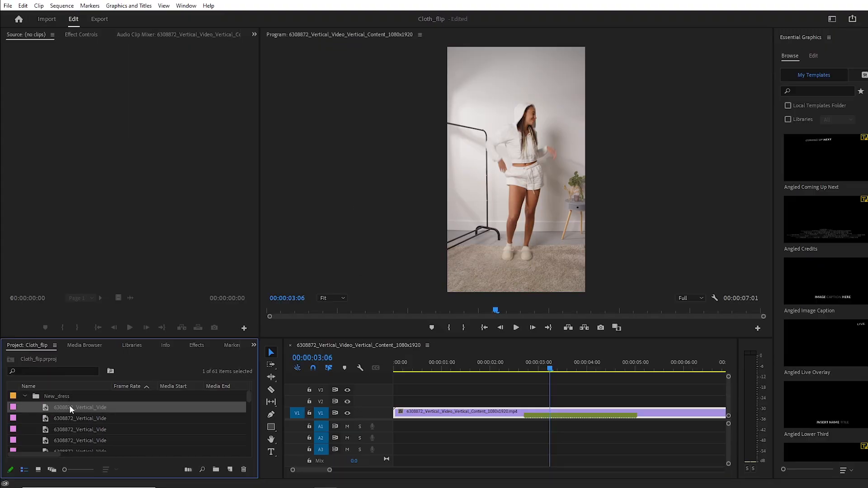
{"action": "left_click_drag", "start_coordinate": [70, 407], "coordinate": [462, 403]}
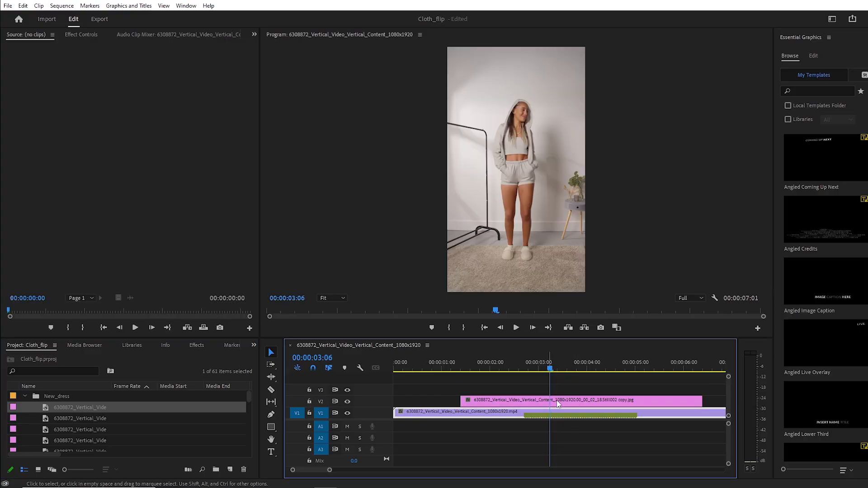
{"action": "left_click", "coordinate": [629, 435]}
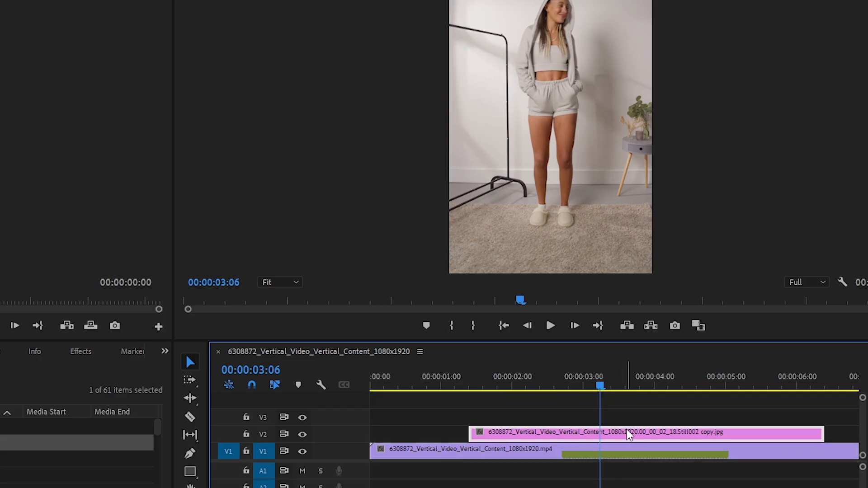
{"action": "right_click", "coordinate": [629, 434]}
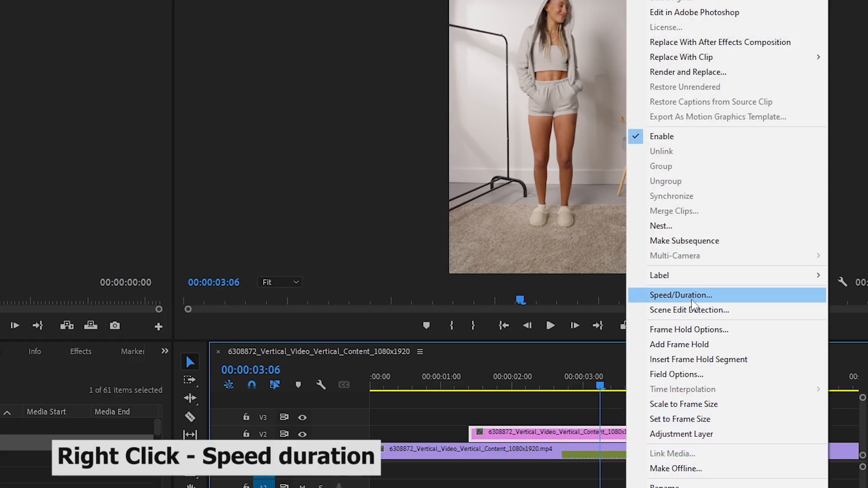
{"action": "left_click", "coordinate": [656, 293]}
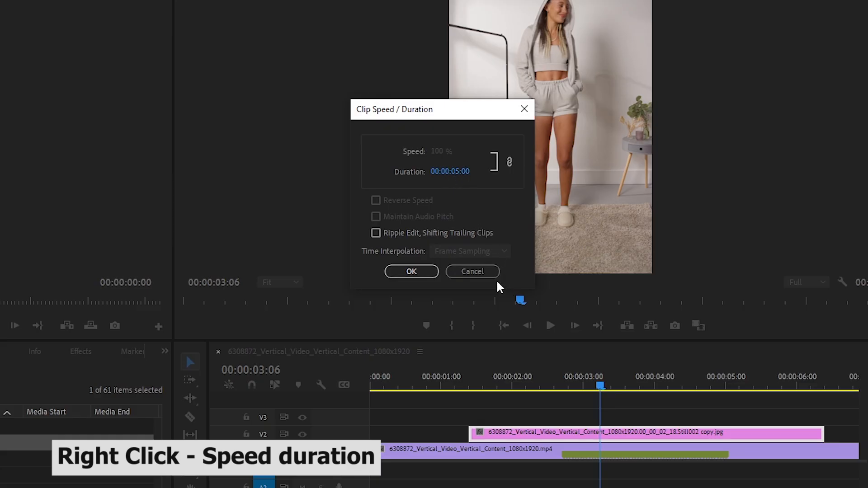
{"action": "left_click", "coordinate": [473, 275]}
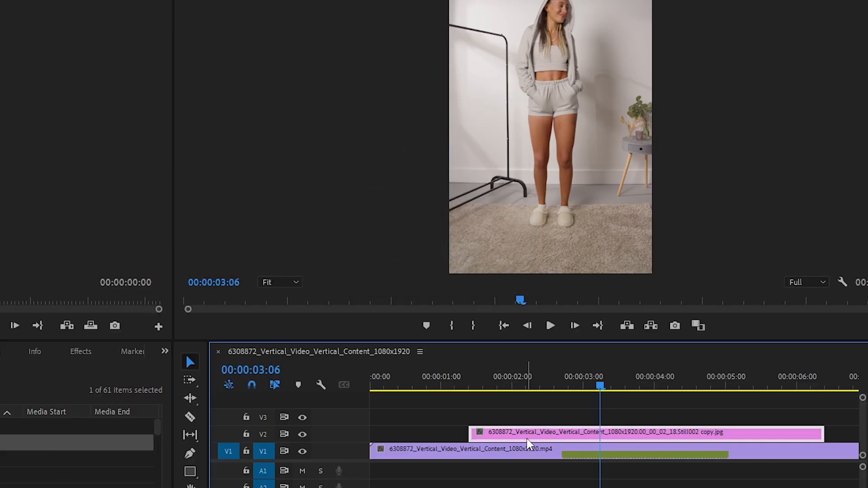
Delete the test still from track V2 and remove the New_dress bin from the project.
{"action": "key", "text": "Delete"}
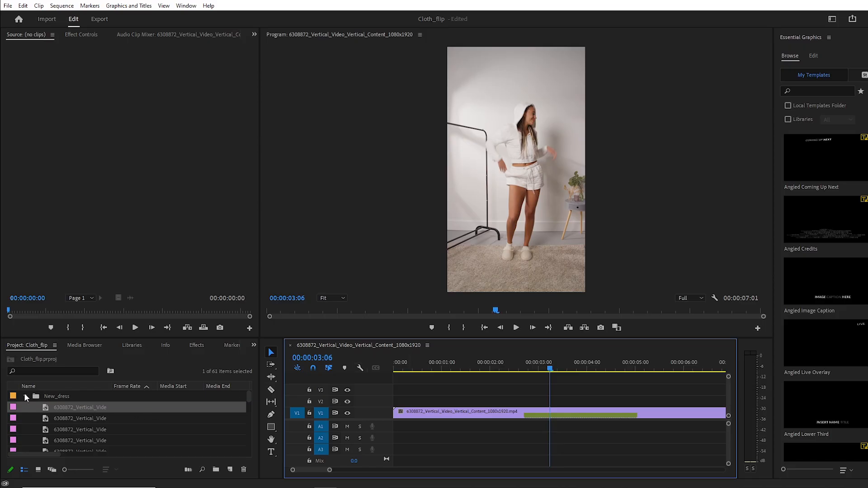
{"action": "left_click", "coordinate": [24, 393]}
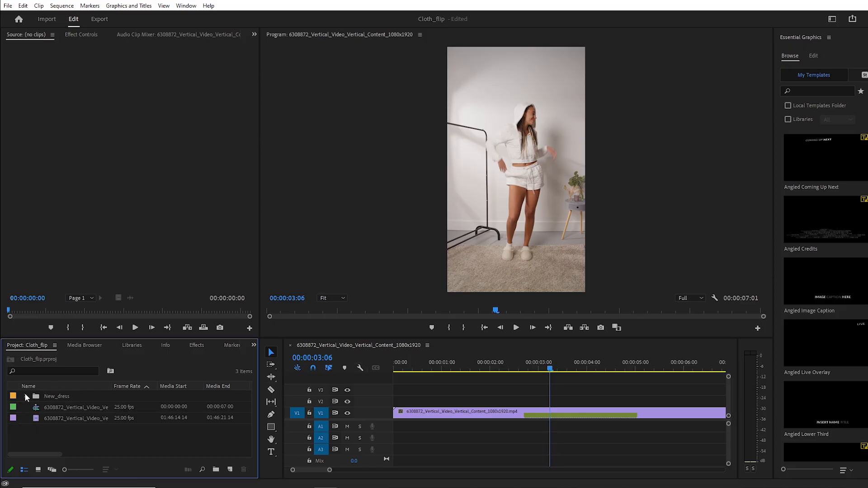
{"action": "left_click", "coordinate": [245, 474]}
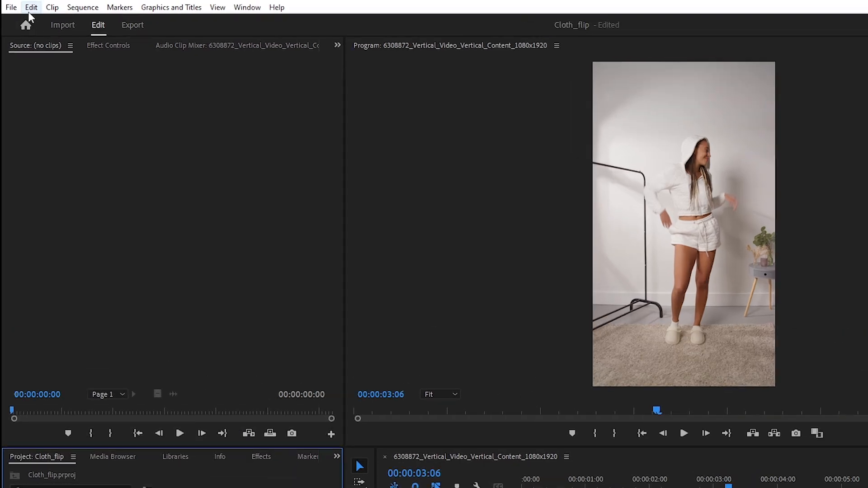
Set the still image default duration to 1 frame in the Timeline preferences.
{"action": "left_click", "coordinate": [31, 8]}
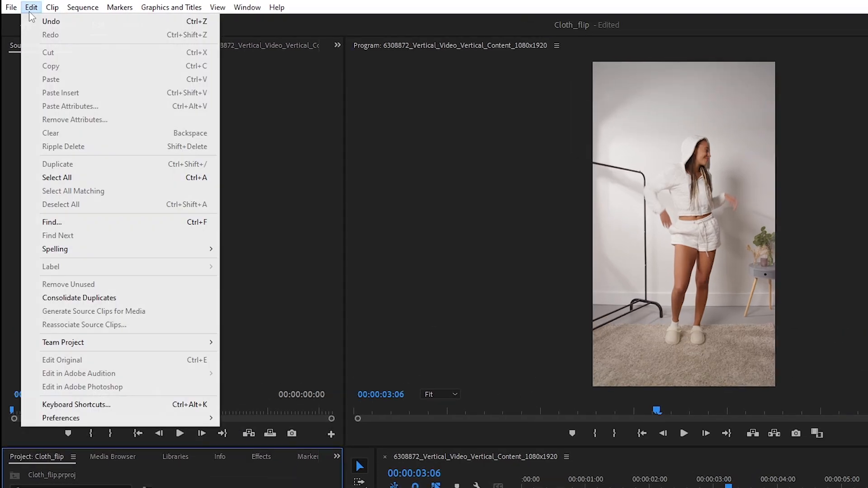
{"action": "mouse_move", "coordinate": [97, 418]}
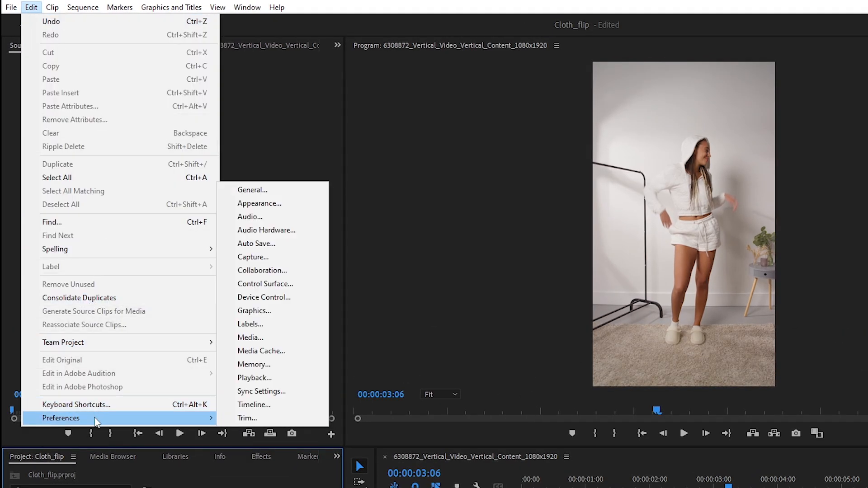
{"action": "left_click", "coordinate": [261, 406]}
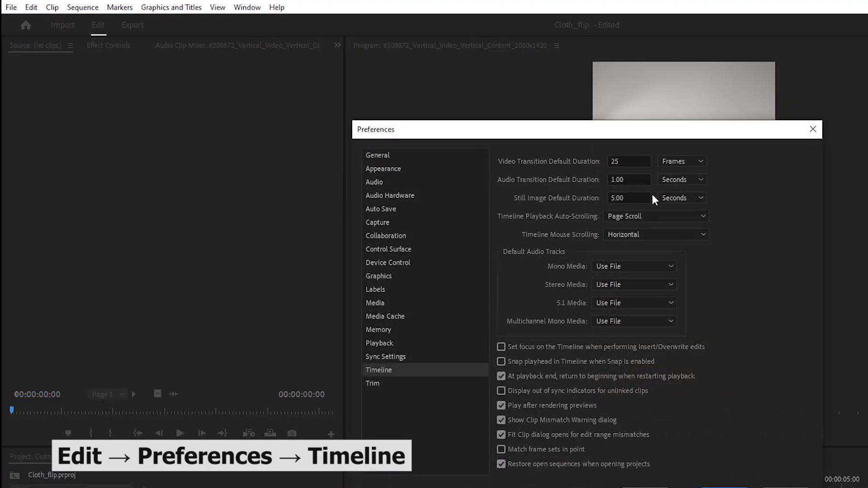
{"action": "left_click", "coordinate": [695, 197]}
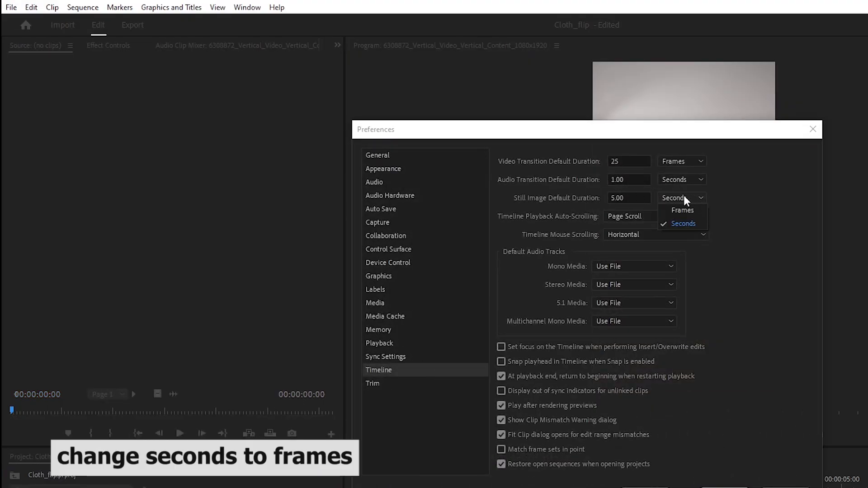
{"action": "left_click", "coordinate": [683, 211]}
{"action": "left_click", "coordinate": [614, 198]}
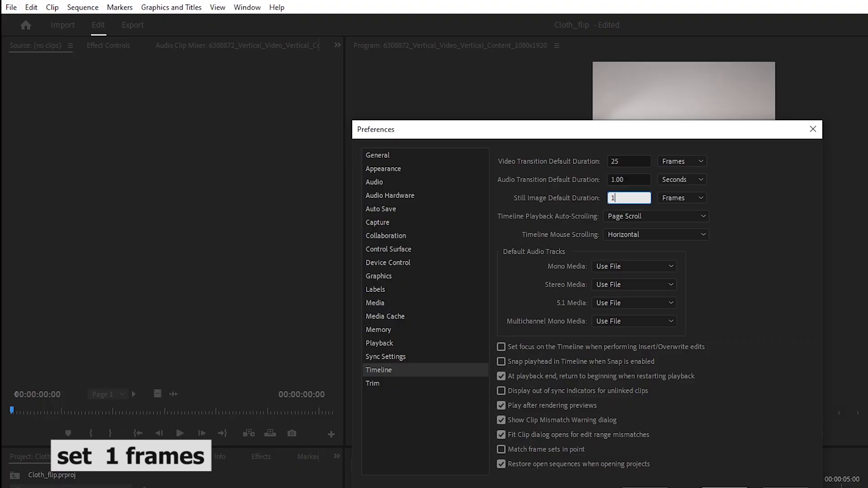
{"action": "left_click", "coordinate": [724, 487]}
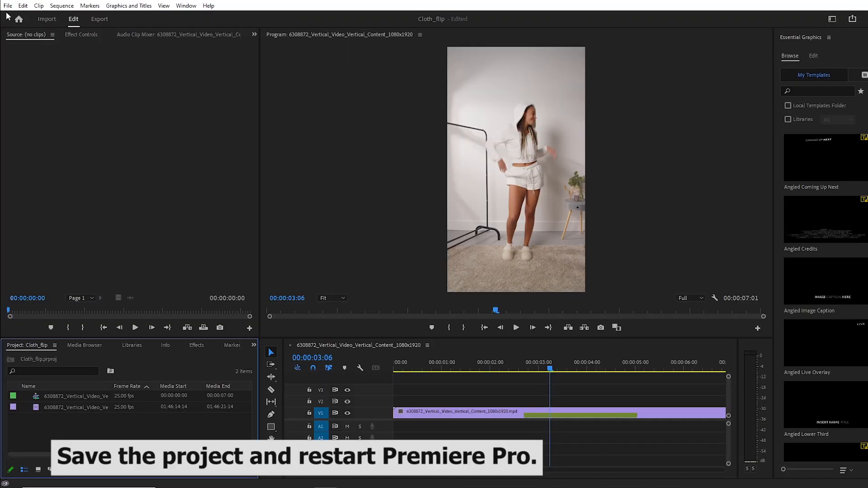
Save the Cloth_flip project and restart Premiere Pro.
{"action": "left_click", "coordinate": [8, 5]}
{"action": "left_click", "coordinate": [23, 132]}
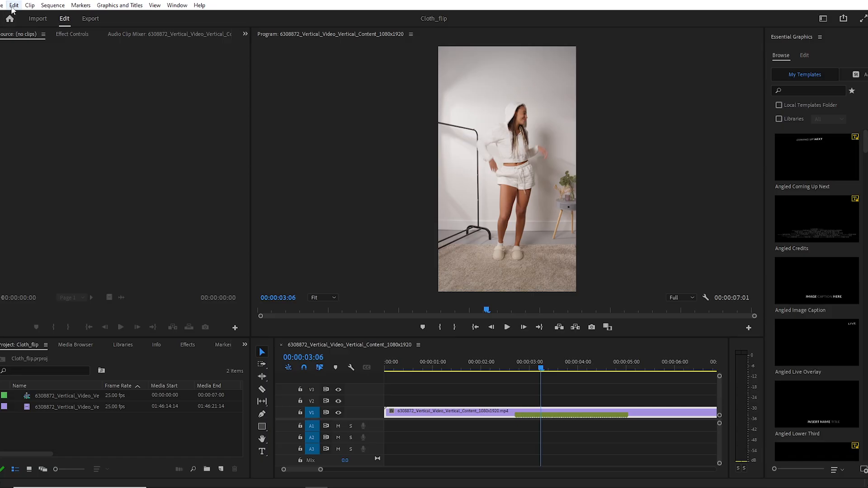
Check the still image default duration in the Timeline preferences of the reopened project.
{"action": "left_click", "coordinate": [12, 6]}
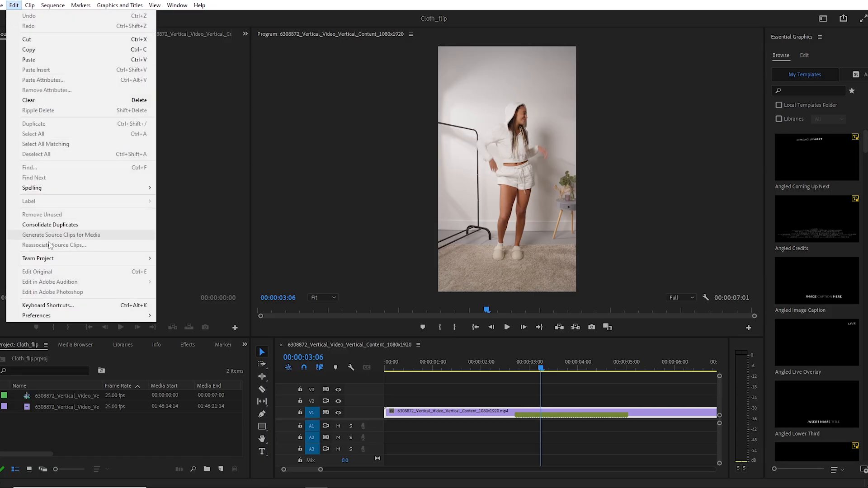
{"action": "mouse_move", "coordinate": [48, 316]}
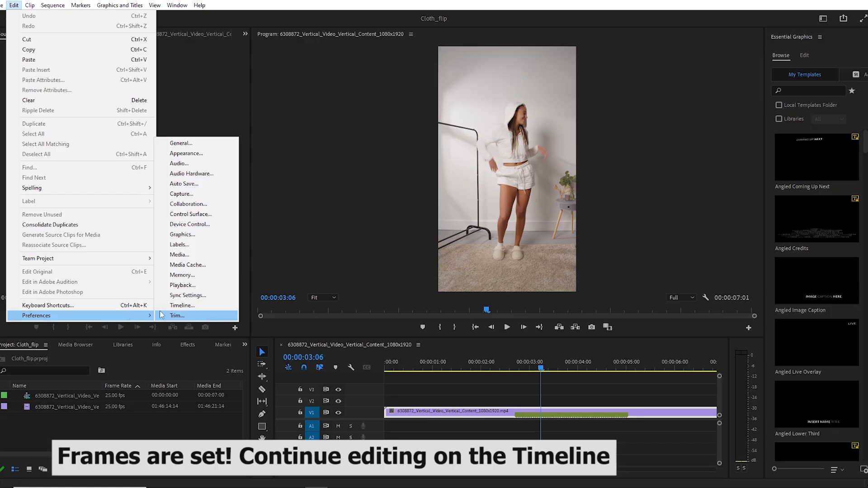
{"action": "left_click", "coordinate": [180, 307]}
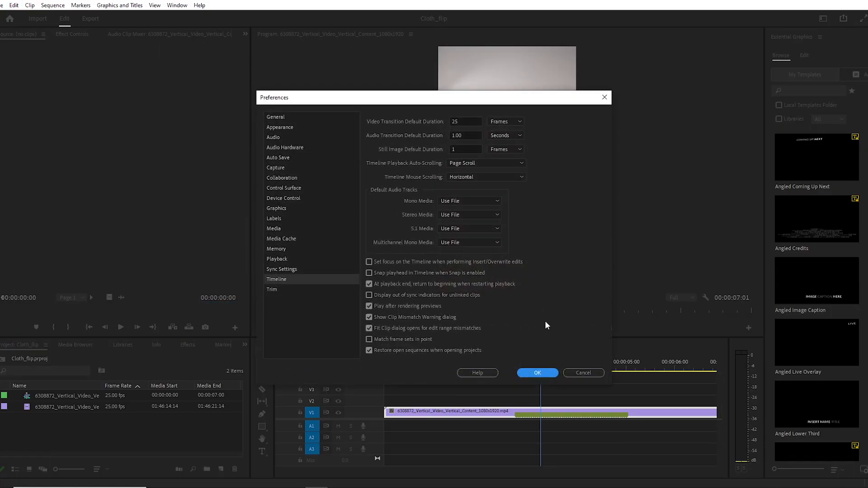
{"action": "left_click", "coordinate": [545, 372]}
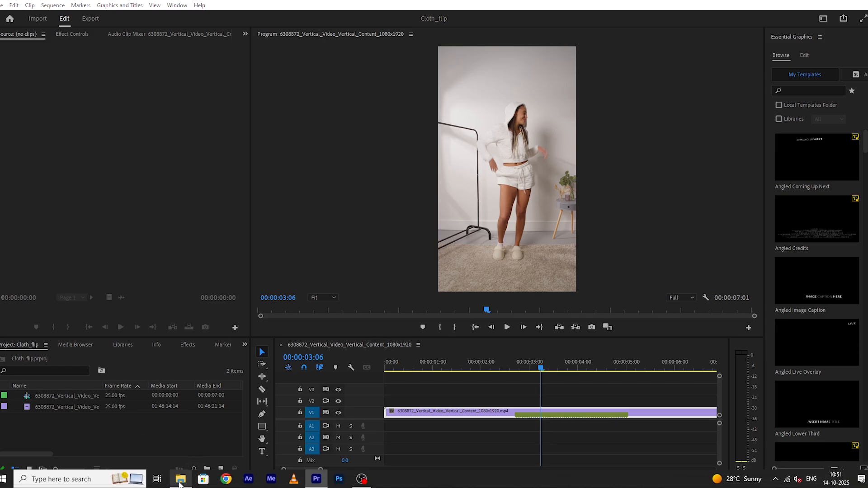
Import the New_dress folder from File Explorer into the Cloth_flip project again and expand its bin.
{"action": "left_click", "coordinate": [181, 479]}
{"action": "left_click_drag", "start_coordinate": [513, 104], "coordinate": [323, 485]}
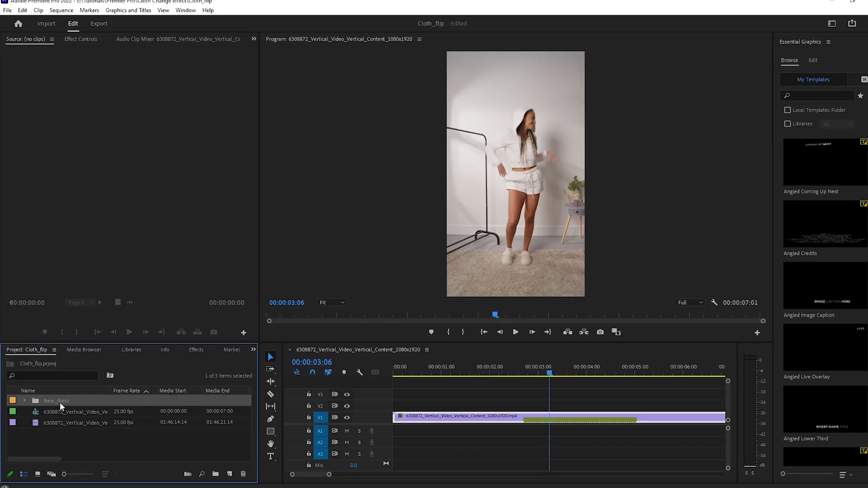
{"action": "left_click", "coordinate": [25, 401]}
Place the first New_dress still on track V2 at 00:00:02:18, above the video's first marker, and check its clip duration.
{"action": "left_click_drag", "start_coordinate": [64, 413], "coordinate": [523, 410]}
{"action": "left_click_drag", "start_coordinate": [329, 475], "coordinate": [314, 475]}
{"action": "left_click_drag", "start_coordinate": [498, 376], "coordinate": [493, 378]}
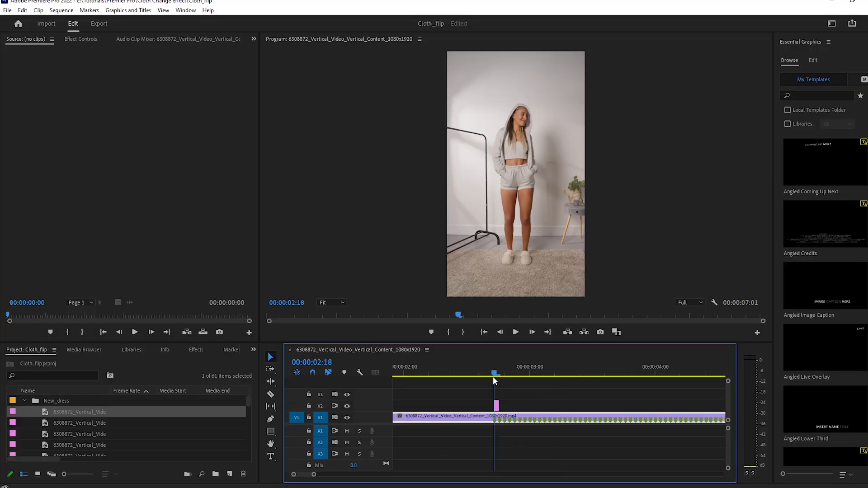
{"action": "left_click", "coordinate": [497, 405]}
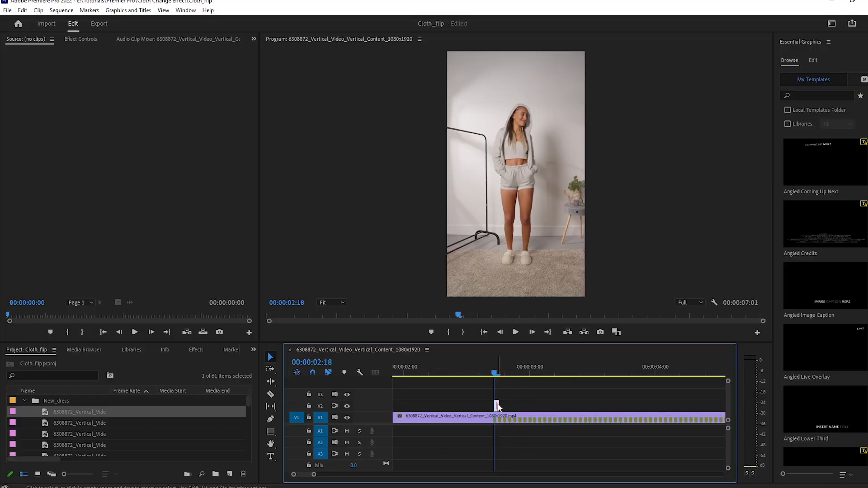
{"action": "right_click", "coordinate": [497, 405]}
{"action": "left_click", "coordinate": [508, 312]}
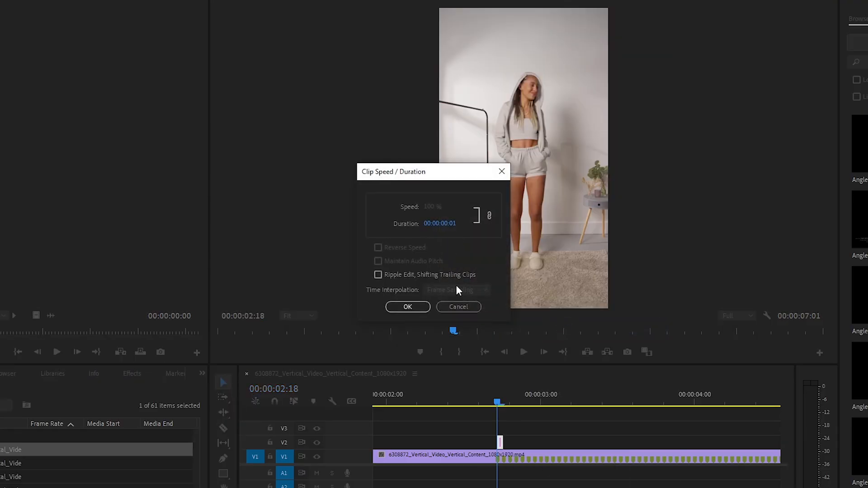
{"action": "left_click", "coordinate": [464, 307]}
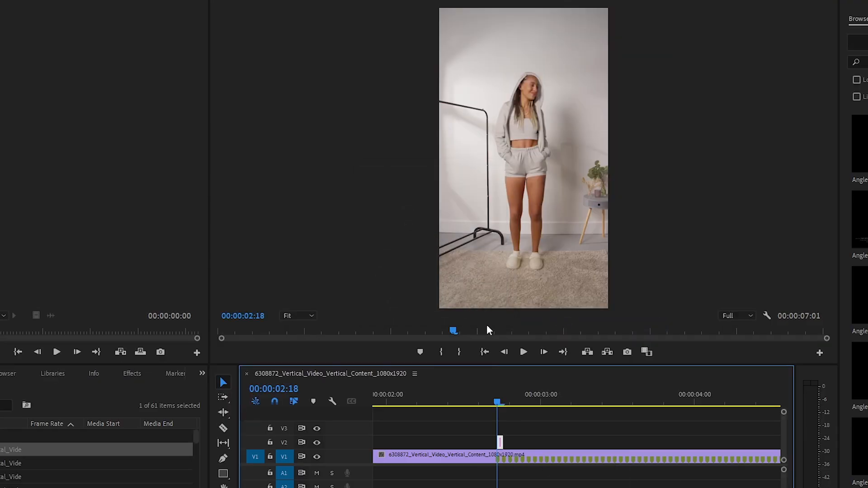
Remove the one-frame test still from track V2 at 00:00:02:18.
{"action": "left_click", "coordinate": [498, 398]}
{"action": "left_click_drag", "start_coordinate": [498, 399], "coordinate": [497, 398]}
{"action": "left_click", "coordinate": [500, 440]}
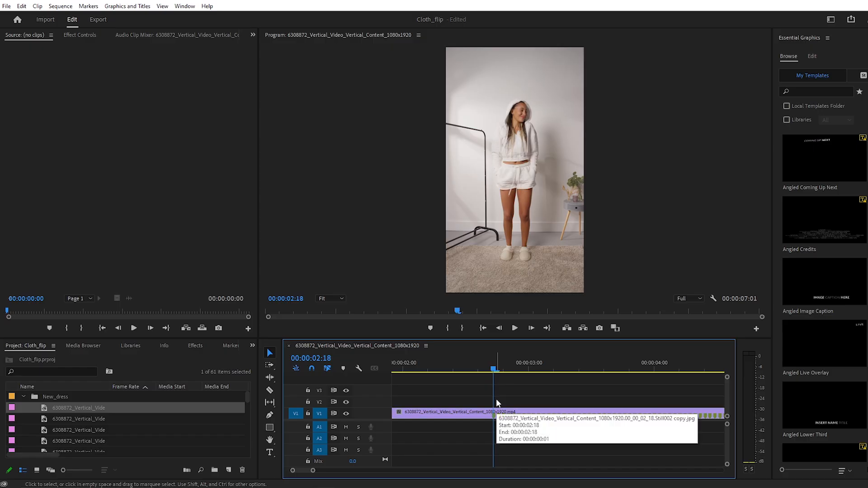
Select all the stills in the New_dress bin and place them on track V2 starting at the video's first marker, 00:00:02:18.
{"action": "left_click", "coordinate": [92, 408]}
{"action": "left_click", "coordinate": [148, 410]}
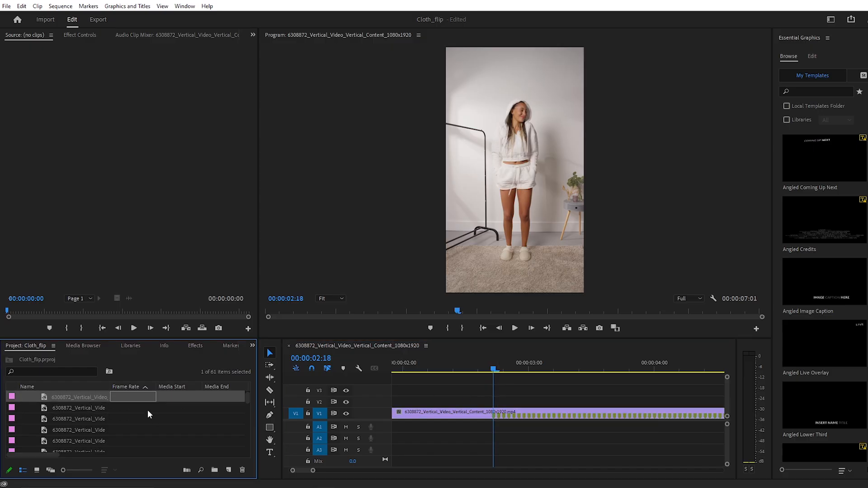
{"action": "scroll", "coordinate": [147, 421], "scroll_direction": "down", "scroll_amount": 4}
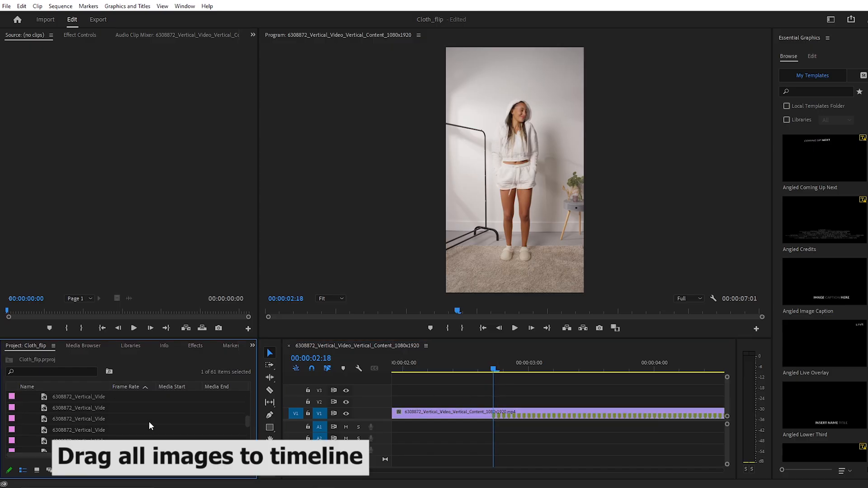
{"action": "left_click", "coordinate": [106, 421], "text": "shift"}
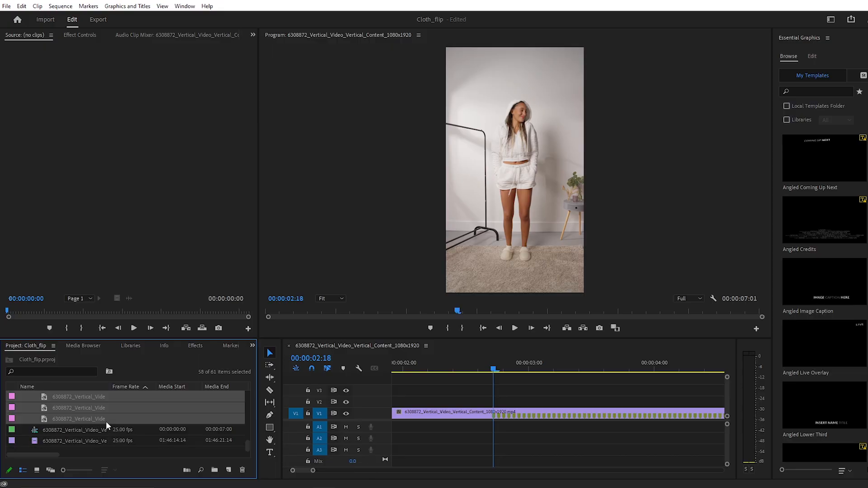
{"action": "scroll", "coordinate": [124, 407], "scroll_direction": "up", "scroll_amount": 1}
{"action": "left_click_drag", "start_coordinate": [124, 407], "coordinate": [556, 405]}
Scrub through the stills on track V2 up to 00:00:05:01 to check the outfit changes and their alignment with the markers.
{"action": "mouse_move", "coordinate": [558, 370]}
{"action": "left_mouse_down"}
{"action": "mouse_move", "coordinate": [546, 371]}
{"action": "mouse_move", "coordinate": [567, 375]}
{"action": "left_mouse_up"}
{"action": "left_click_drag", "start_coordinate": [309, 471], "coordinate": [363, 470]}
{"action": "mouse_move", "coordinate": [434, 371]}
{"action": "left_mouse_down"}
{"action": "mouse_move", "coordinate": [468, 372]}
{"action": "mouse_move", "coordinate": [431, 372]}
{"action": "left_mouse_up"}
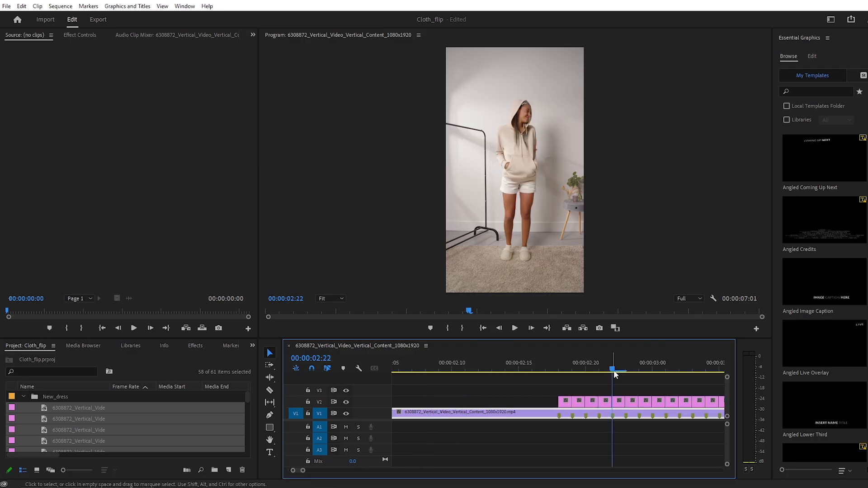
{"action": "left_click_drag", "start_coordinate": [614, 374], "coordinate": [707, 376]}
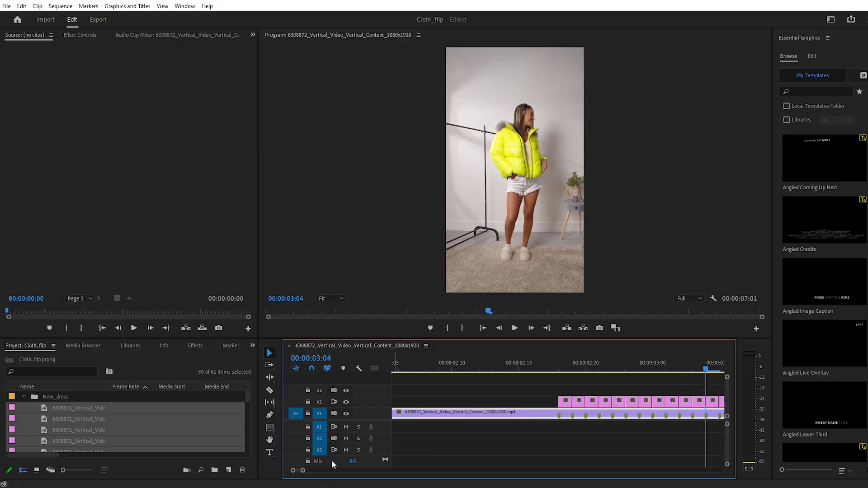
{"action": "mouse_move", "coordinate": [305, 473]}
{"action": "left_mouse_down"}
{"action": "mouse_move", "coordinate": [314, 472]}
{"action": "mouse_move", "coordinate": [303, 471]}
{"action": "left_mouse_up"}
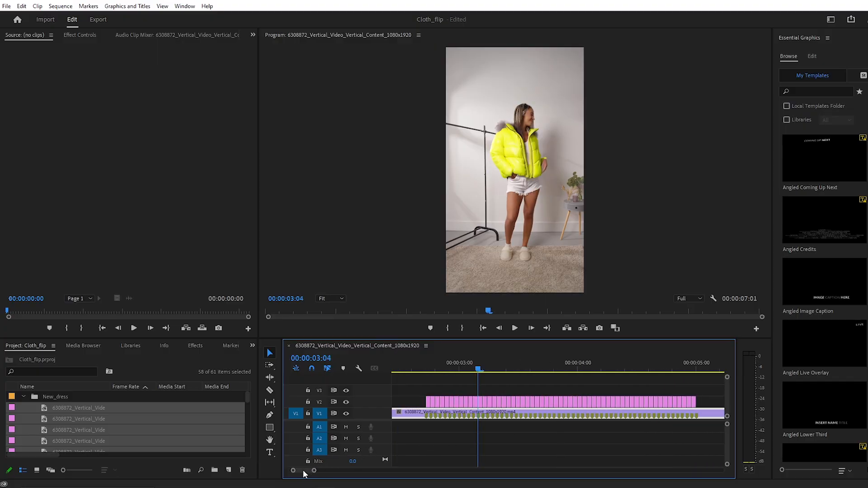
{"action": "left_click_drag", "start_coordinate": [477, 367], "coordinate": [702, 397]}
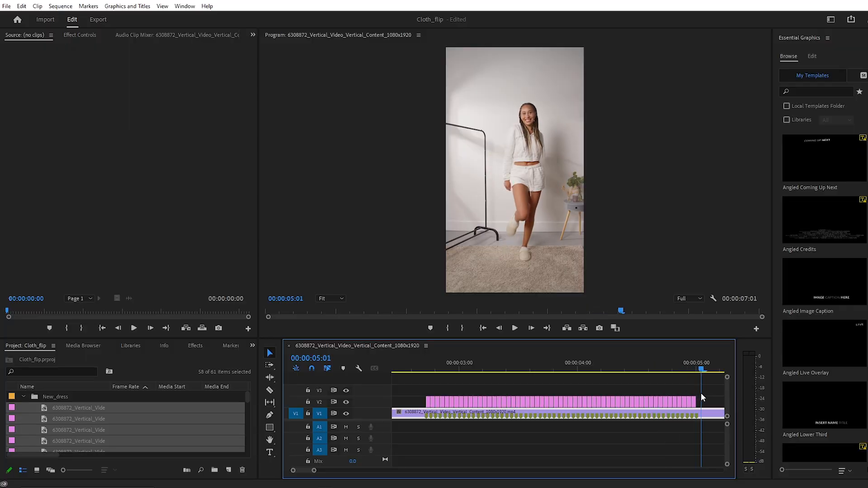
Play the sequence from 00:00:00:00 with the Program monitor maximized to preview the outfit changes, then restore the panel layout.
{"action": "left_click_drag", "start_coordinate": [315, 472], "coordinate": [382, 470]}
{"action": "left_click_drag", "start_coordinate": [442, 370], "coordinate": [386, 370]}
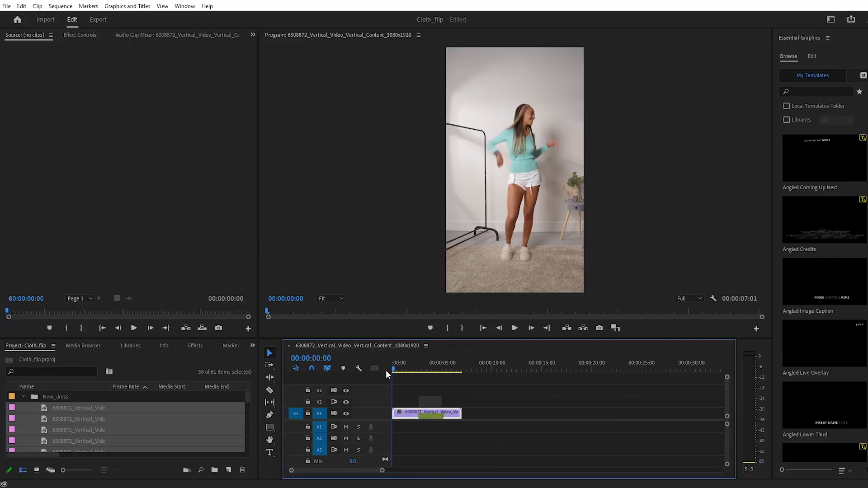
{"action": "key", "text": "space"}
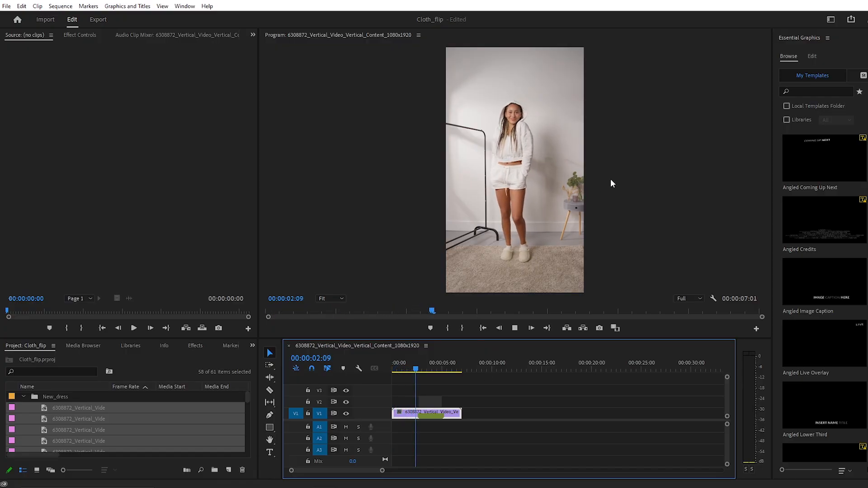
{"action": "key", "text": "grave"}
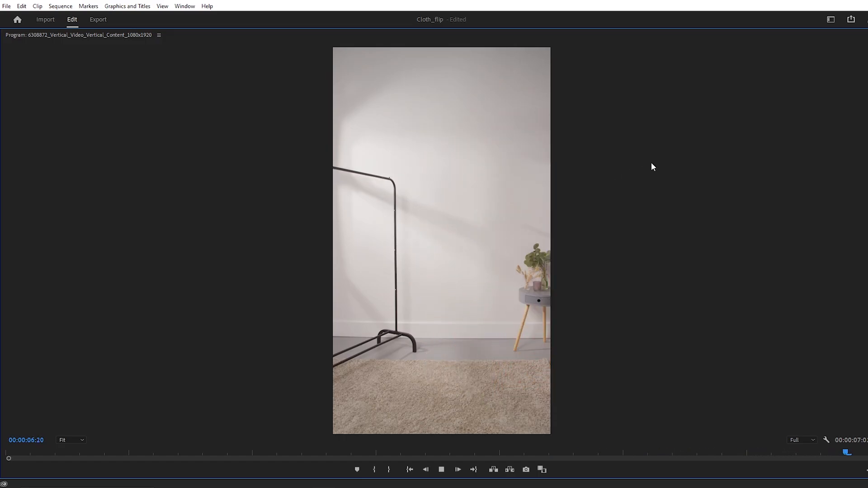
{"action": "key", "text": "grave"}
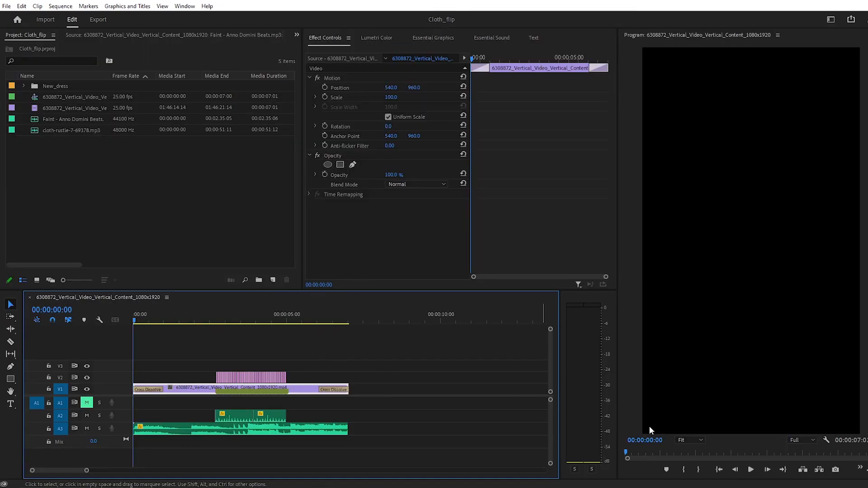
Play the finished sequence with its cross dissolves and audio tracks, then replay it in the maximized Program monitor.
{"action": "left_click", "coordinate": [751, 470]}
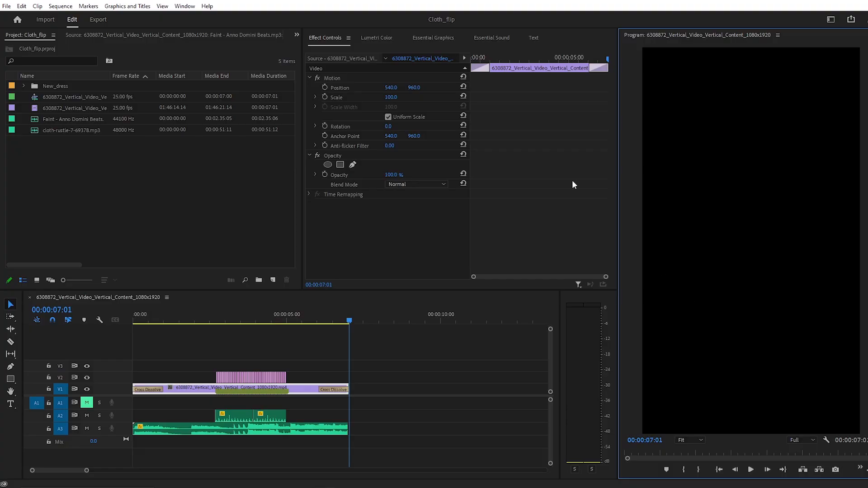
{"action": "key", "text": "grave"}
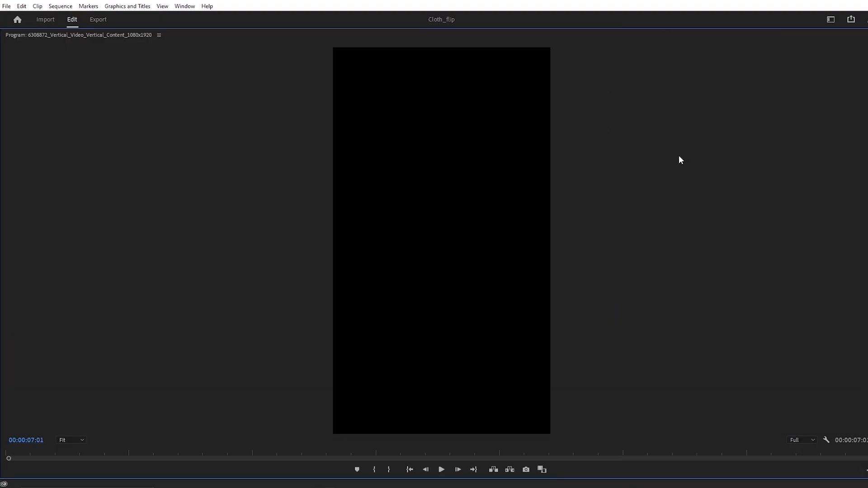
{"action": "key", "text": "space"}
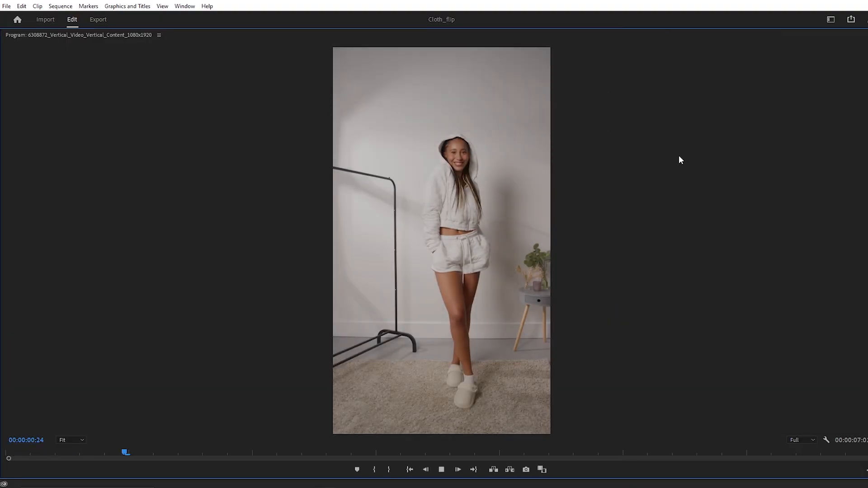